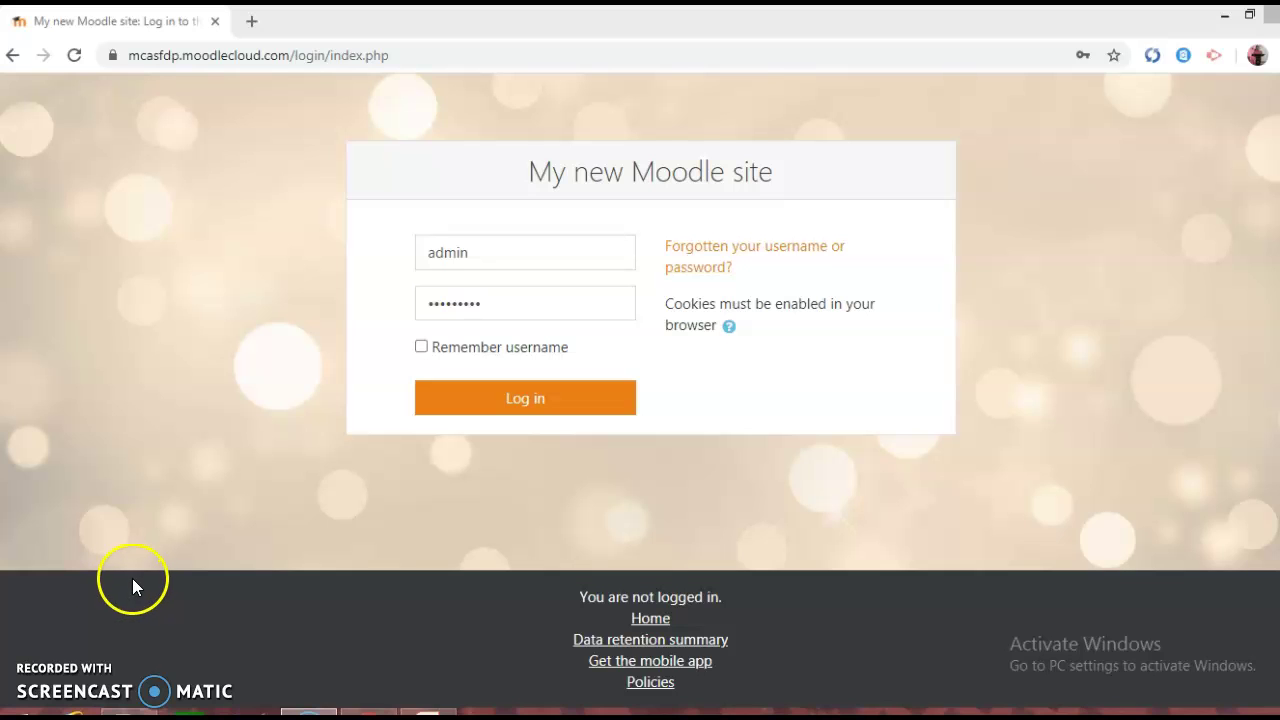
Log in to the Moodle site with the prefilled admin credentials and open the site administration page
{"action": "left_click", "coordinate": [522, 398]}
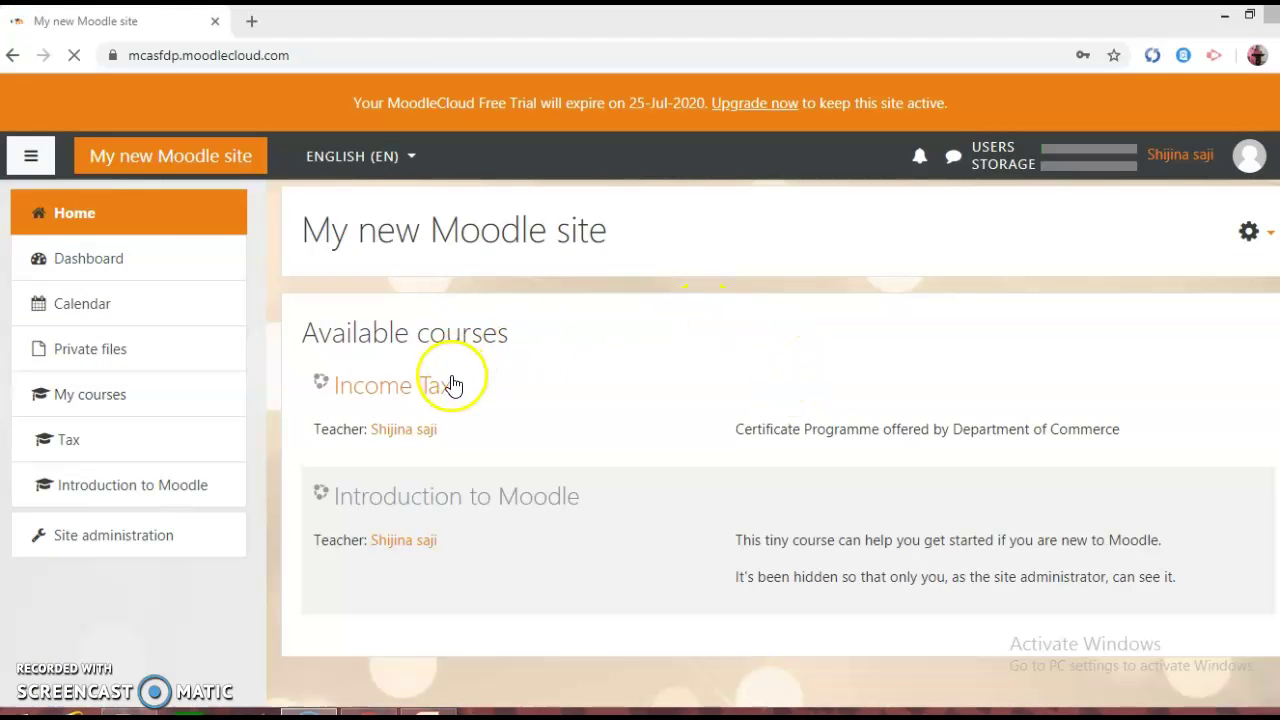
{"action": "left_click", "coordinate": [400, 404]}
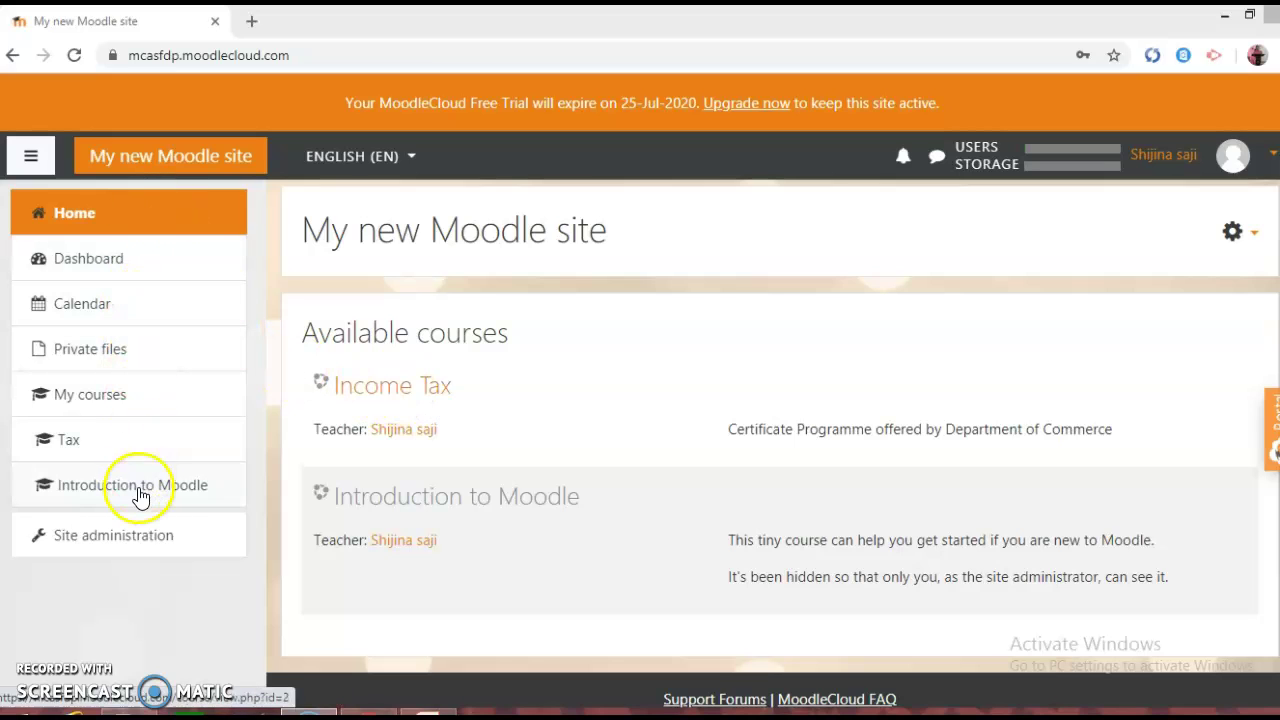
{"action": "left_click", "coordinate": [125, 543]}
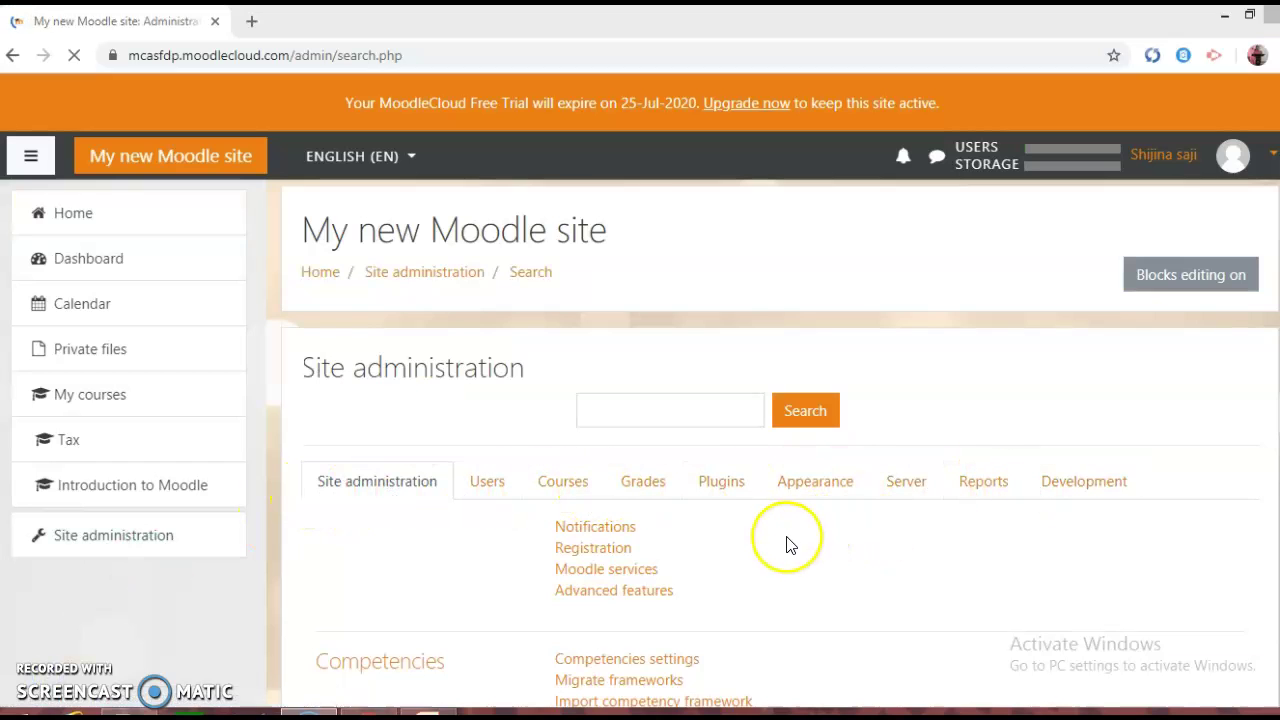
Open the form for adding a new user from the user account administration options
{"action": "scroll", "coordinate": [788, 540], "scroll_direction": "down", "scroll_amount": 2}
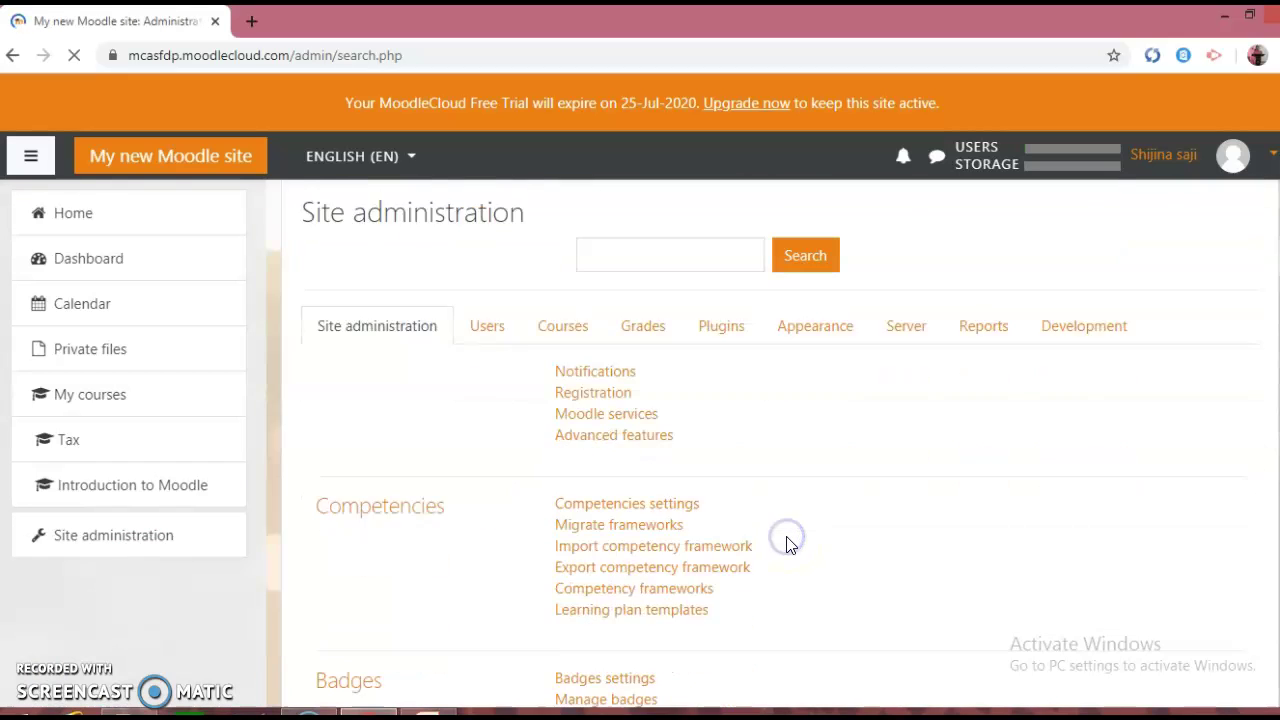
{"action": "left_click", "coordinate": [491, 294]}
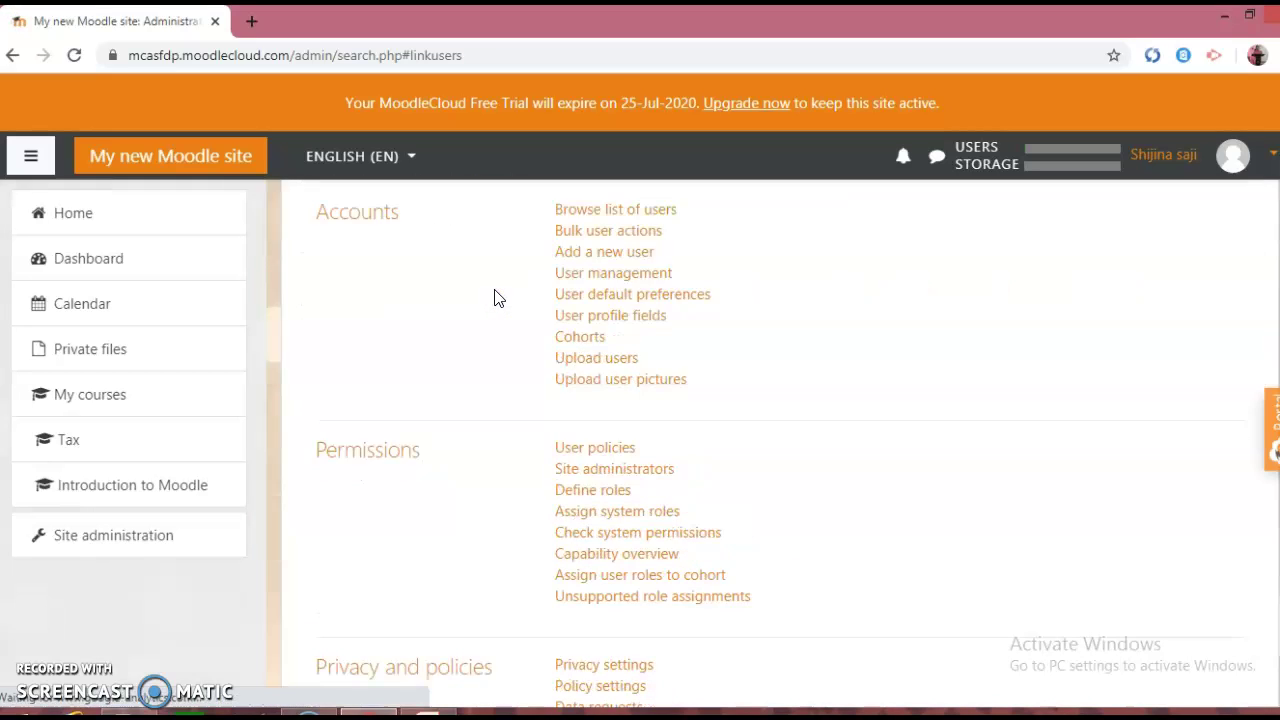
{"action": "left_click", "coordinate": [703, 350]}
{"action": "scroll", "coordinate": [703, 352], "scroll_direction": "up", "scroll_amount": 2}
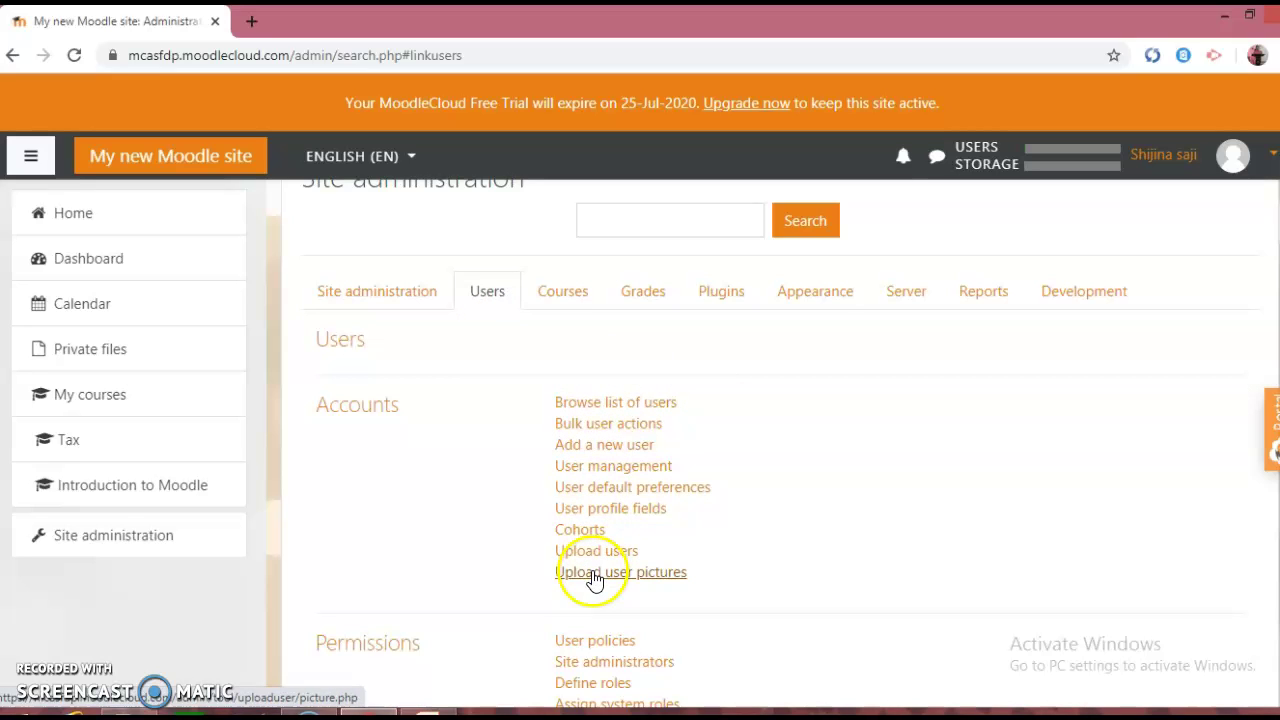
{"action": "left_click", "coordinate": [597, 450]}
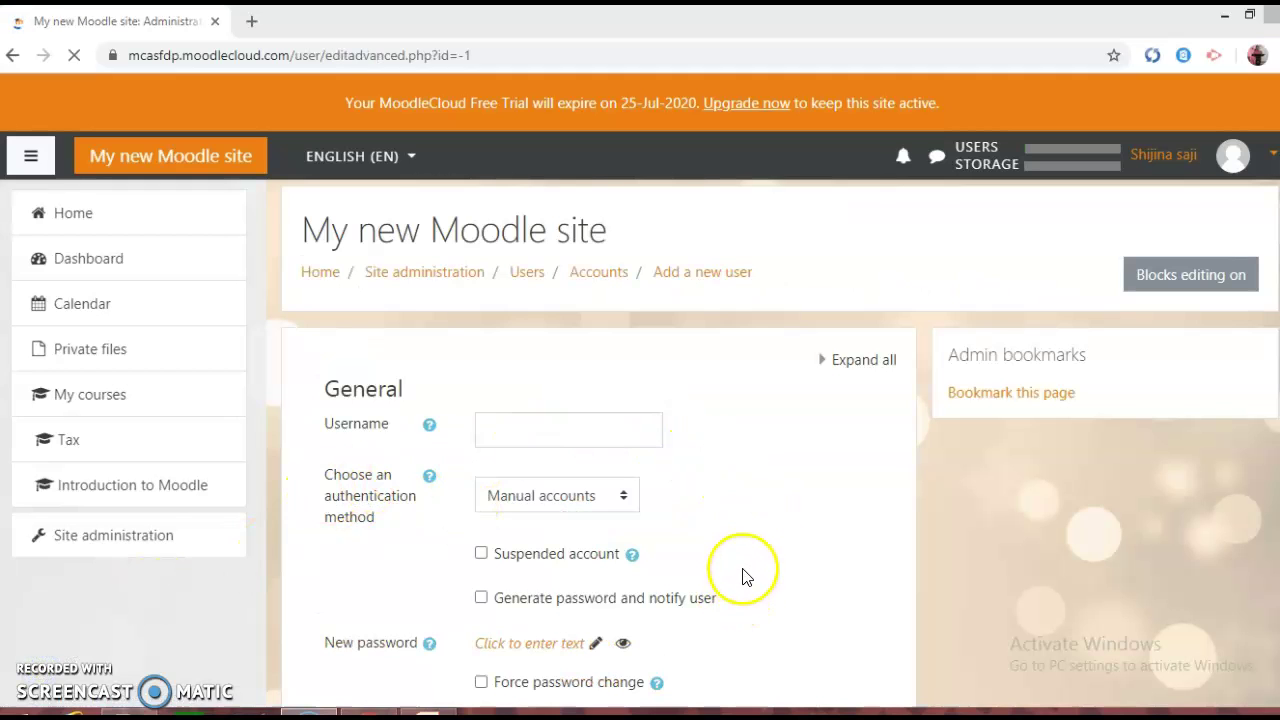
Enter testuser as the username of the new account
{"action": "scroll", "coordinate": [728, 512], "scroll_direction": "down", "scroll_amount": 2}
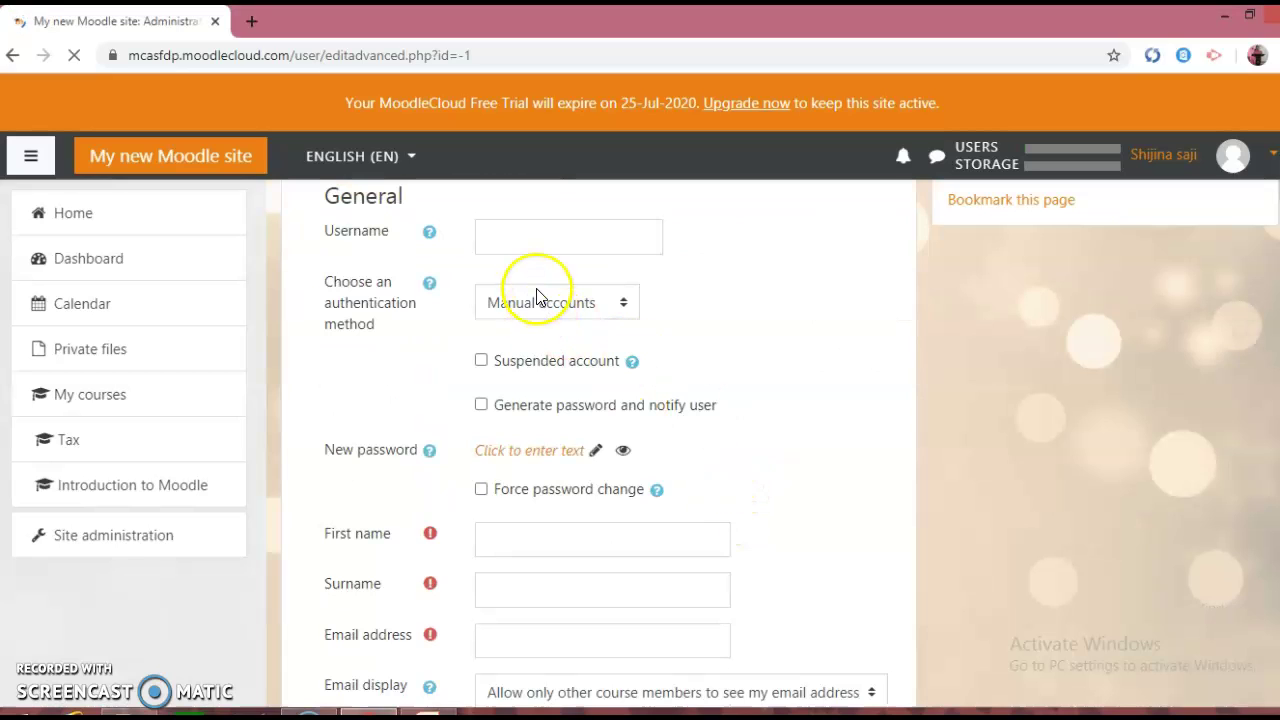
{"action": "left_click", "coordinate": [527, 238]}
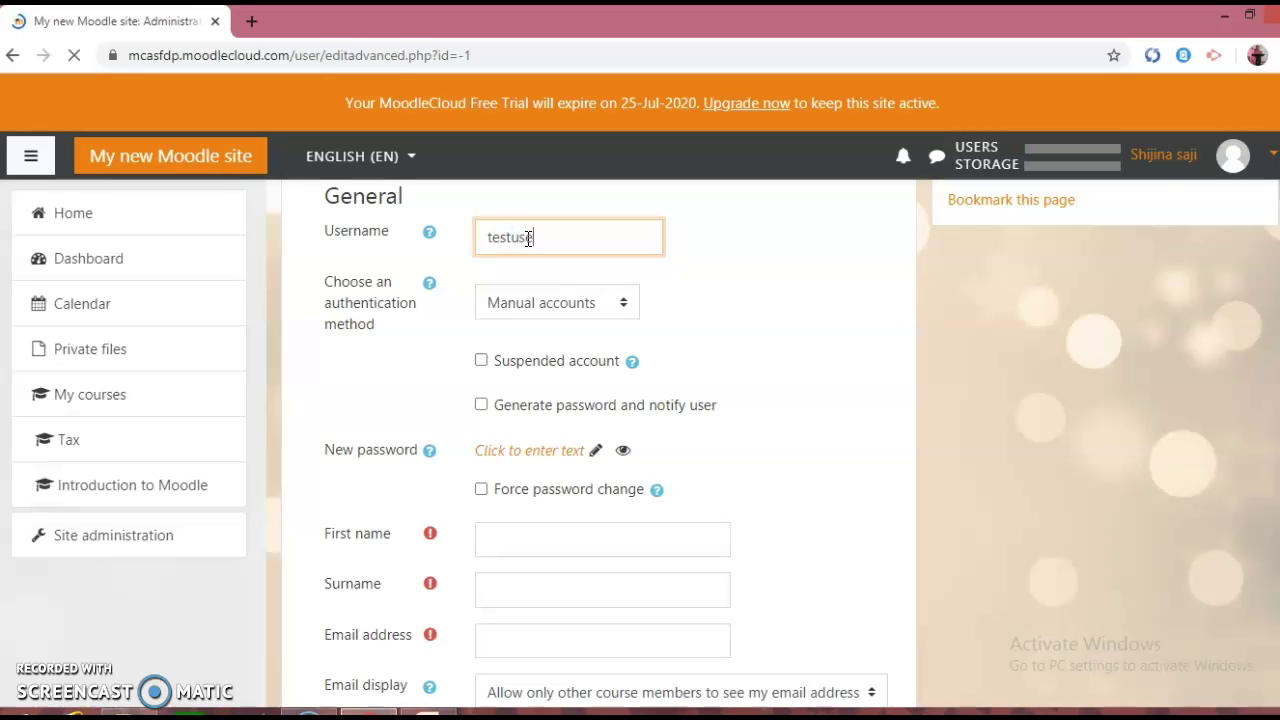
{"action": "left_click", "coordinate": [731, 292]}
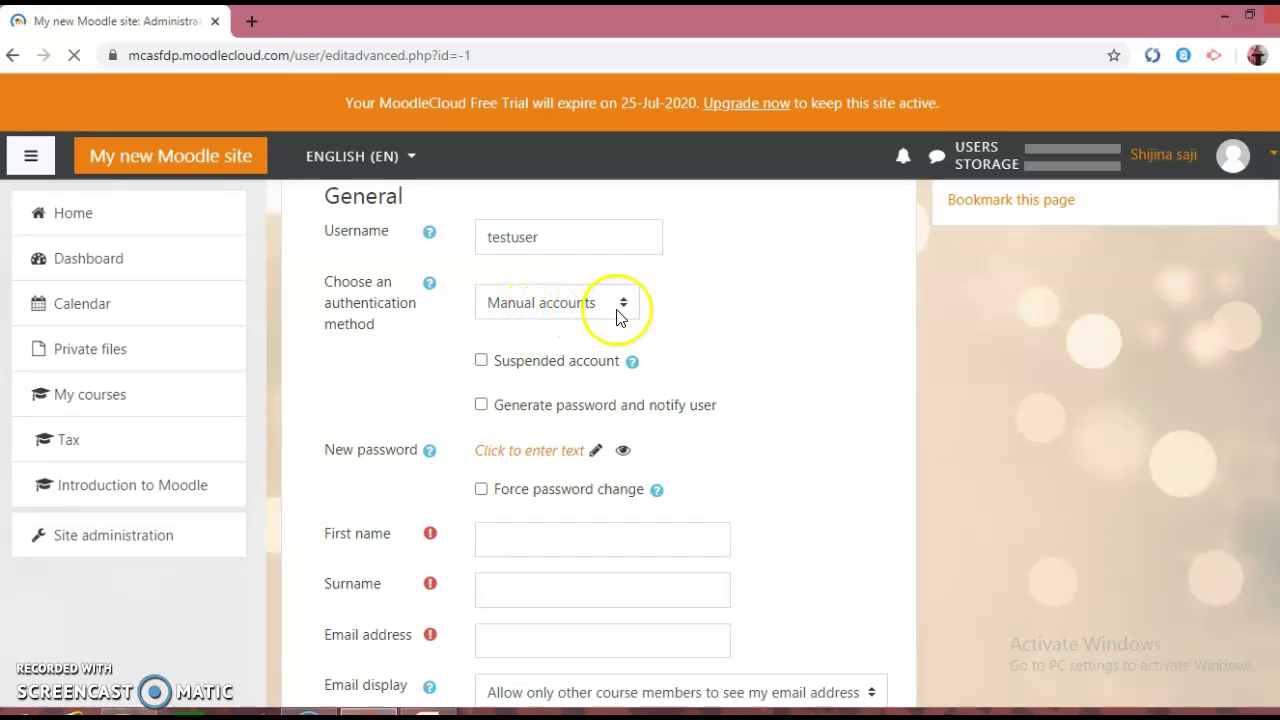
Enter the new account's password with its characters unmasked and apply it to the form
{"action": "left_click", "coordinate": [597, 450]}
{"action": "scroll", "coordinate": [603, 512], "scroll_direction": "down", "scroll_amount": 2}
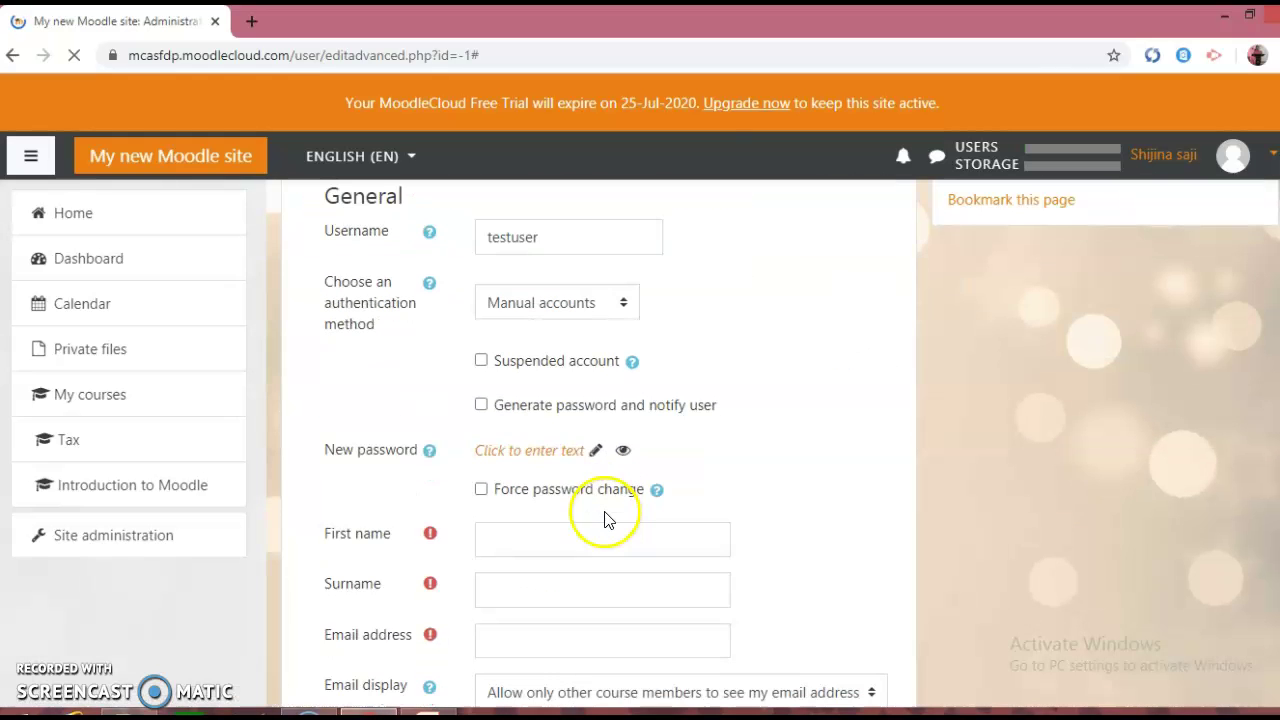
{"action": "left_click", "coordinate": [597, 450]}
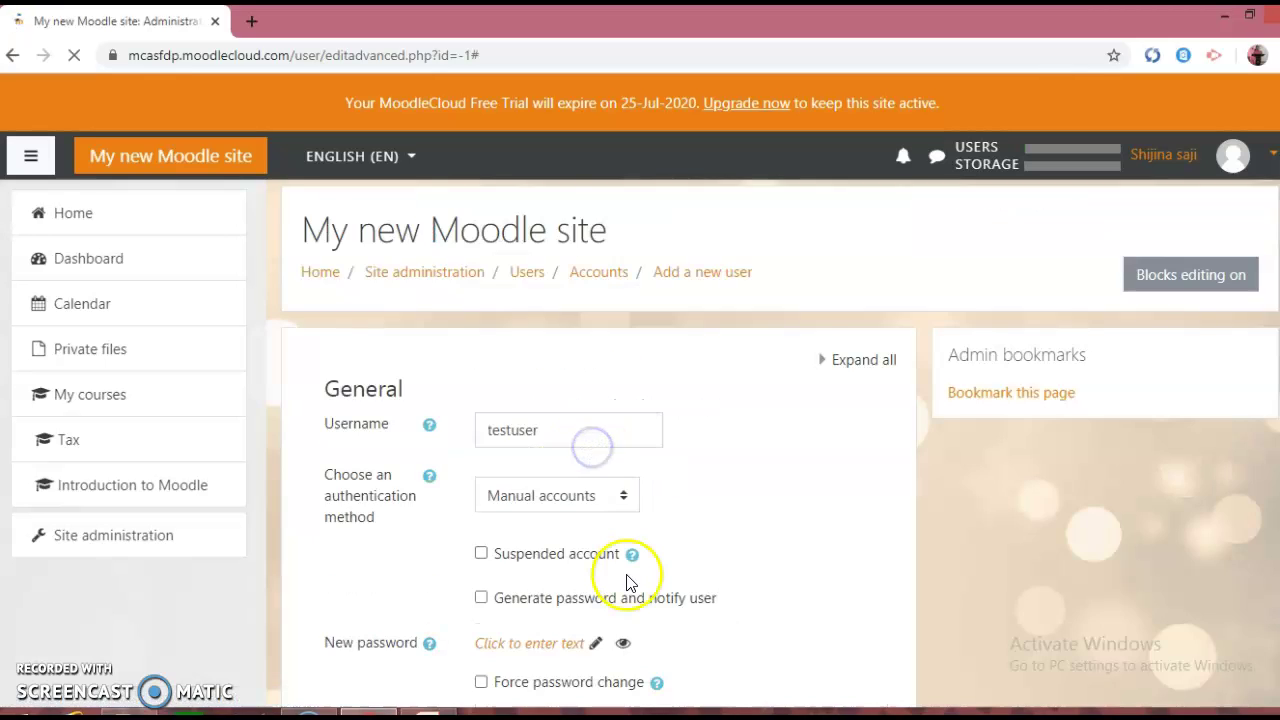
{"action": "scroll", "coordinate": [629, 580], "scroll_direction": "down", "scroll_amount": 2}
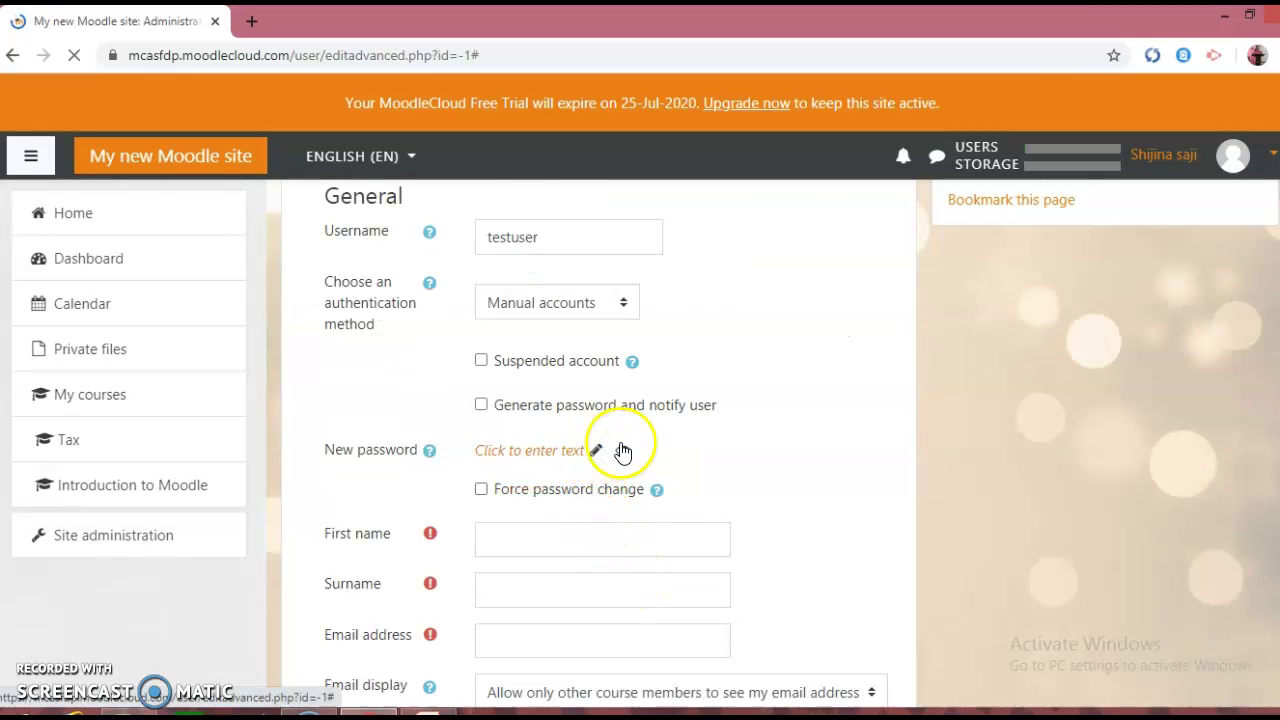
{"action": "left_click", "coordinate": [490, 450]}
{"action": "scroll", "coordinate": [500, 470], "scroll_direction": "down", "scroll_amount": 4}
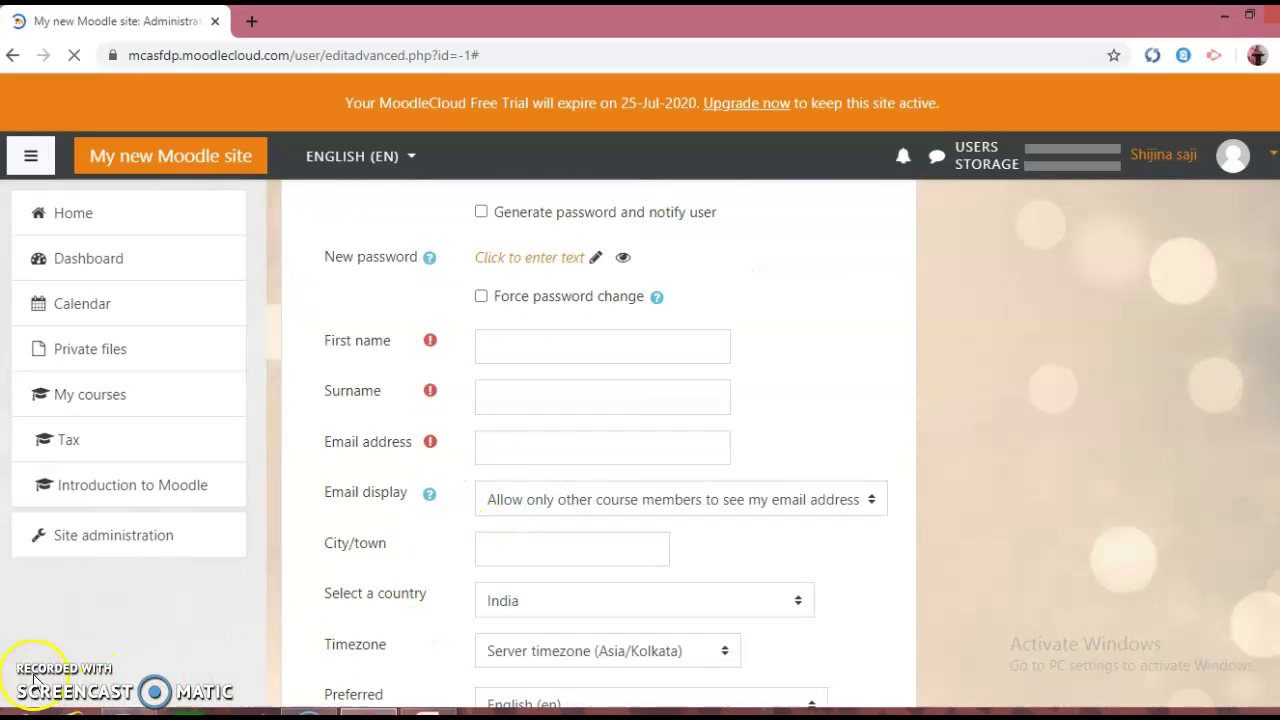
{"action": "left_click", "coordinate": [543, 454]}
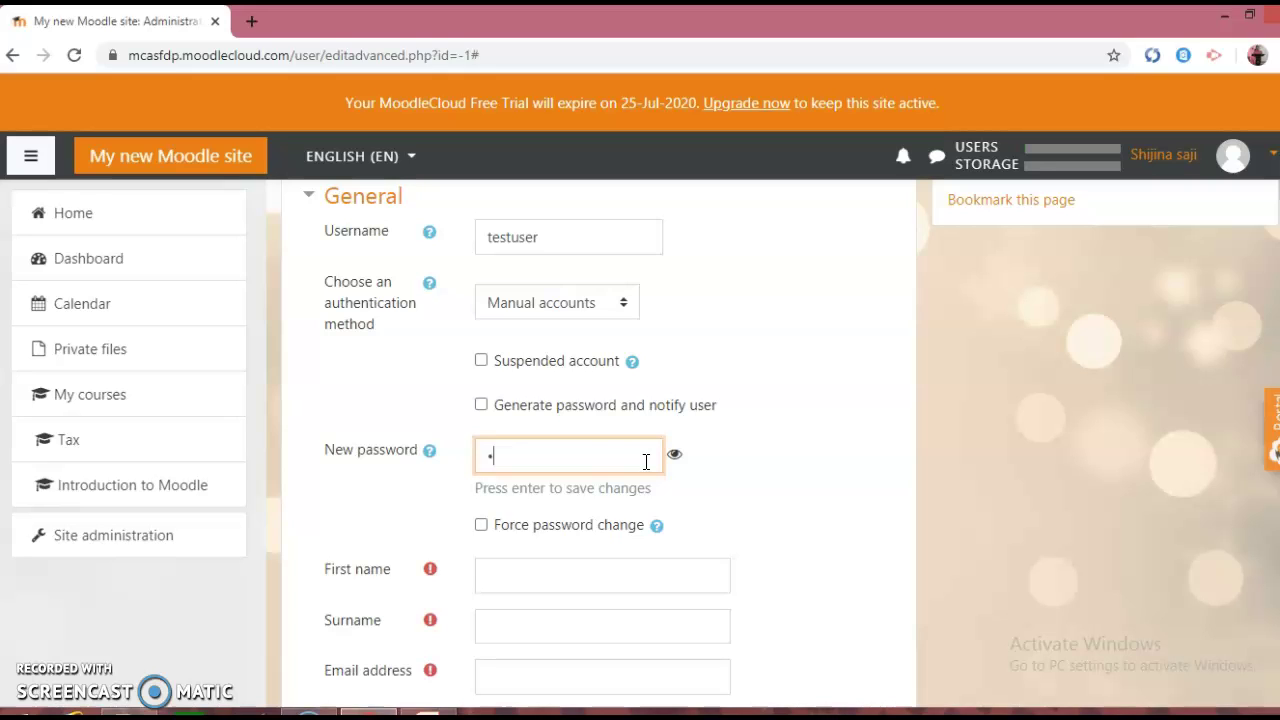
{"action": "left_click", "coordinate": [675, 456]}
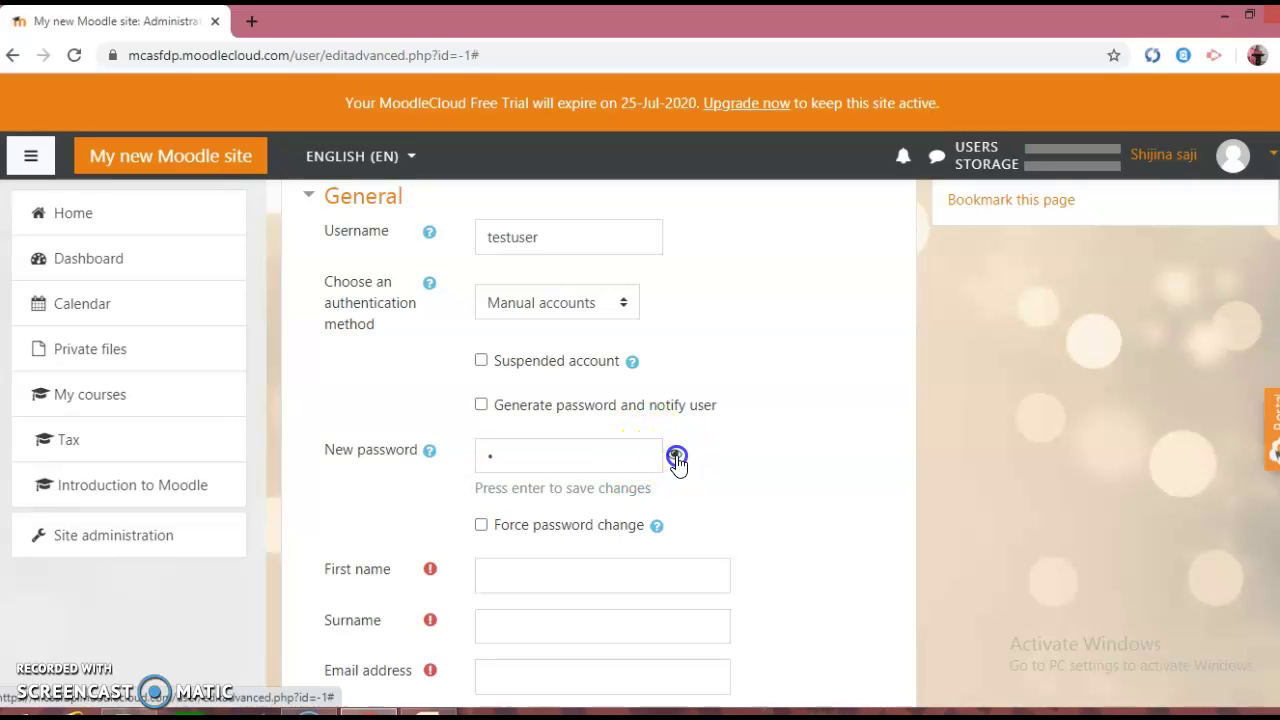
{"action": "left_click", "coordinate": [578, 458]}
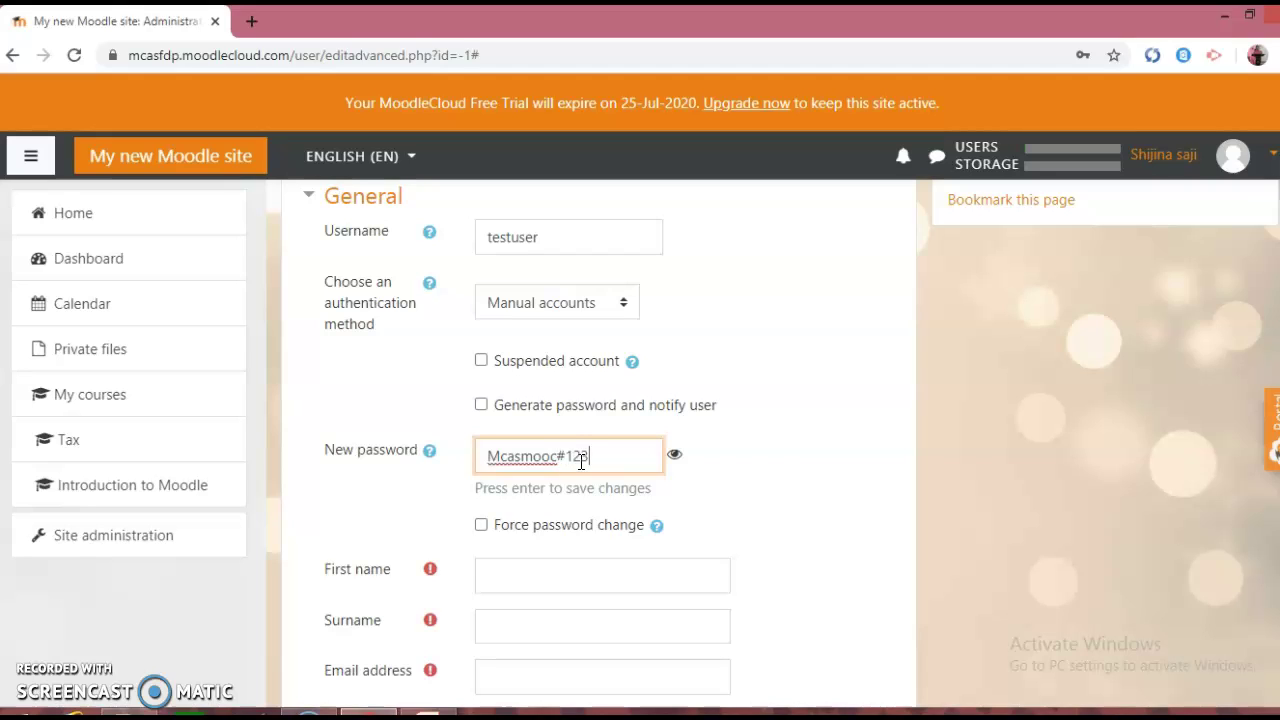
{"action": "left_click", "coordinate": [543, 457]}
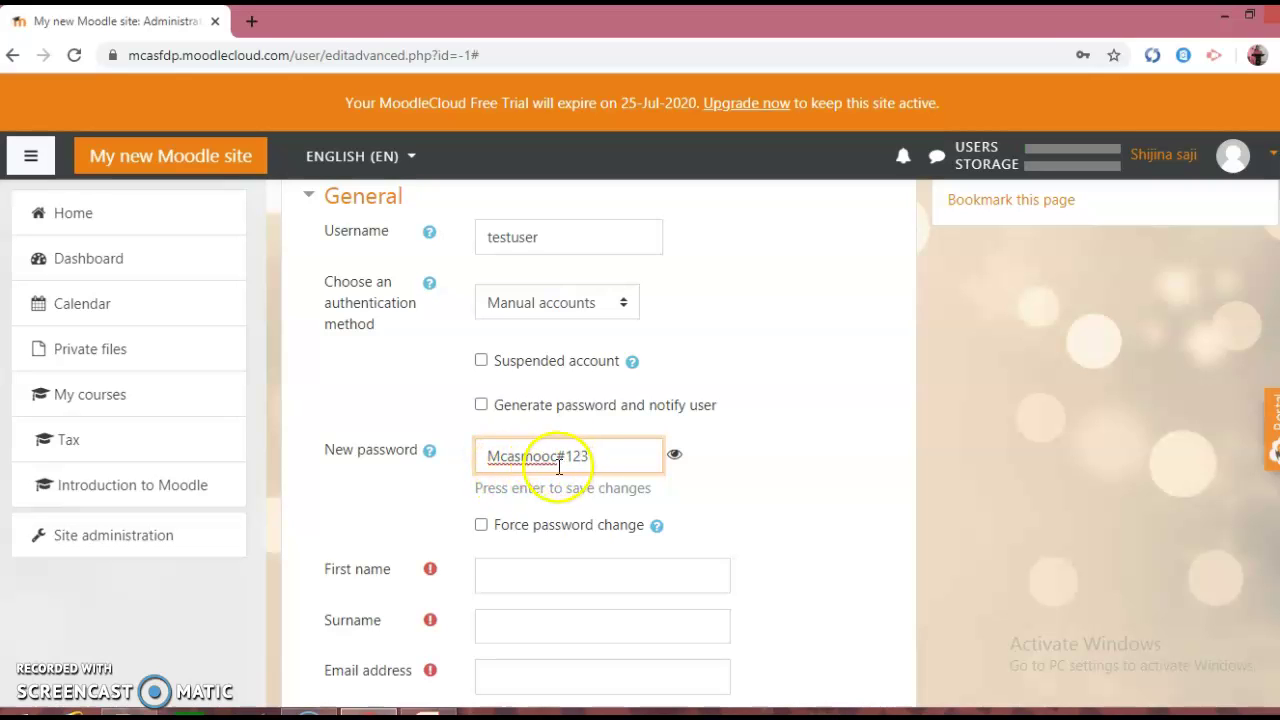
{"action": "left_click", "coordinate": [806, 551]}
Fill in the new account's first name as testuser and surname as tax
{"action": "scroll", "coordinate": [800, 549], "scroll_direction": "down", "scroll_amount": 1}
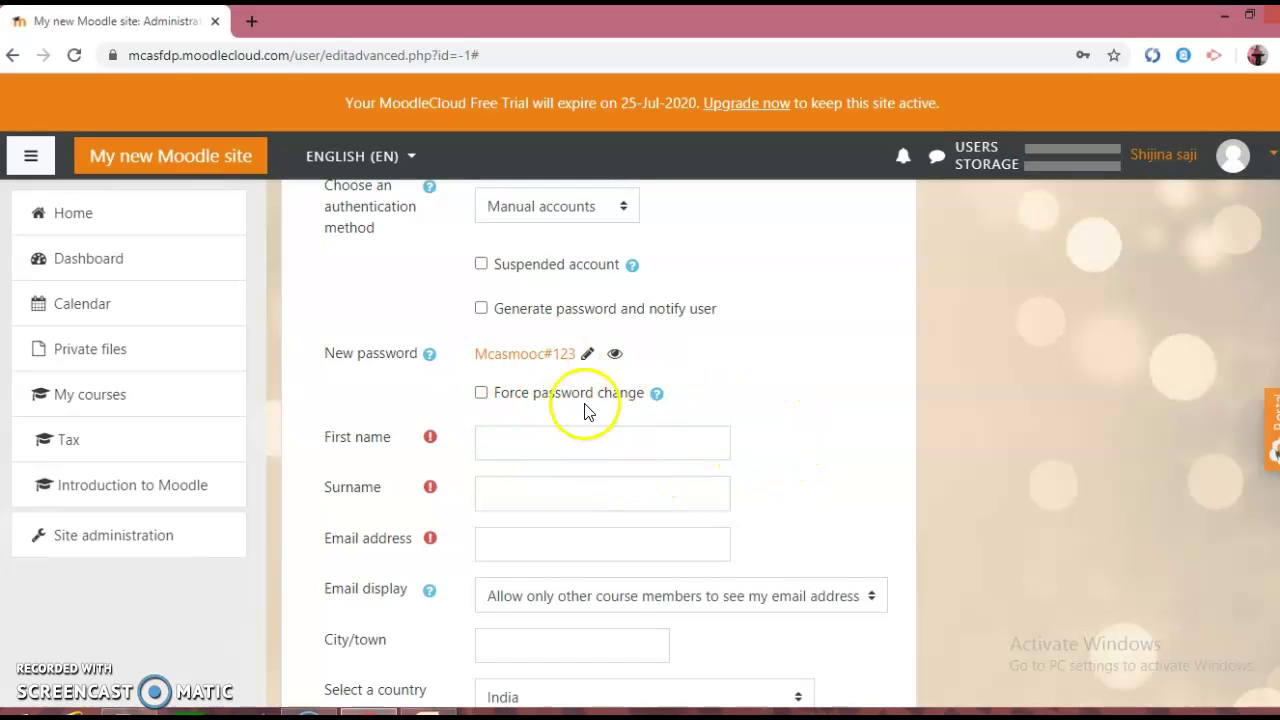
{"action": "left_click", "coordinate": [557, 440]}
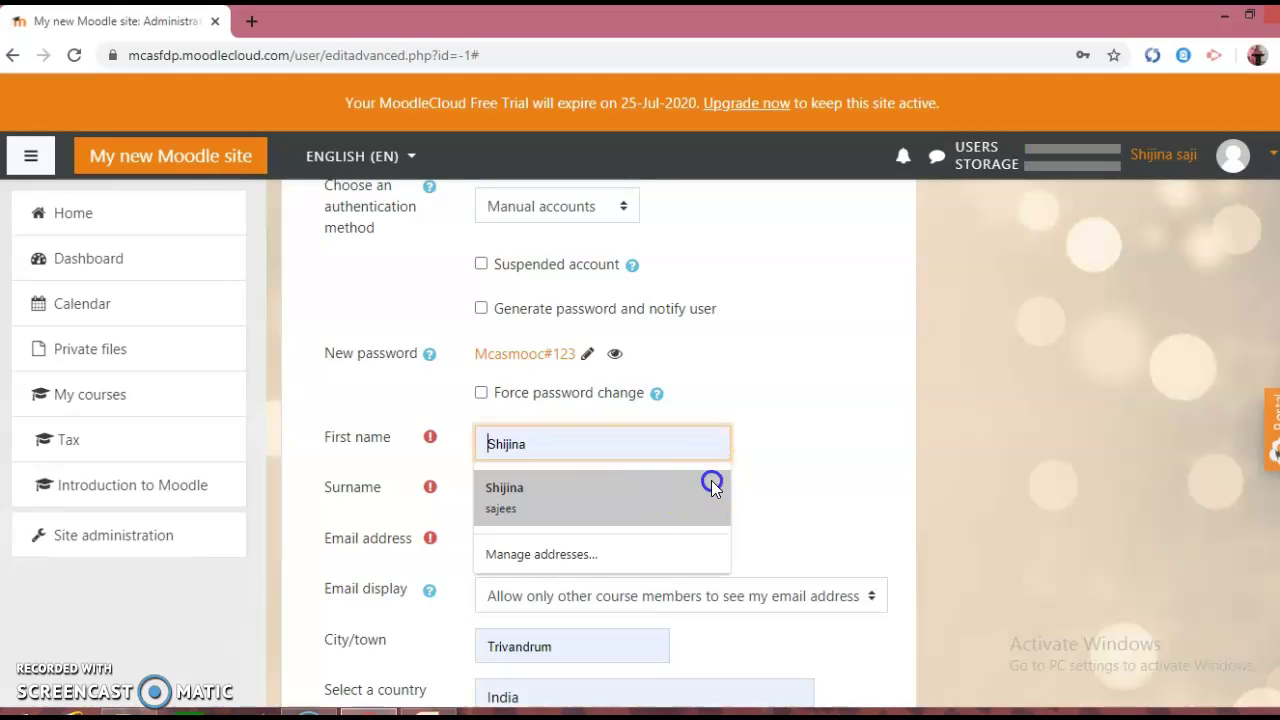
{"action": "type", "text": "testuser"}
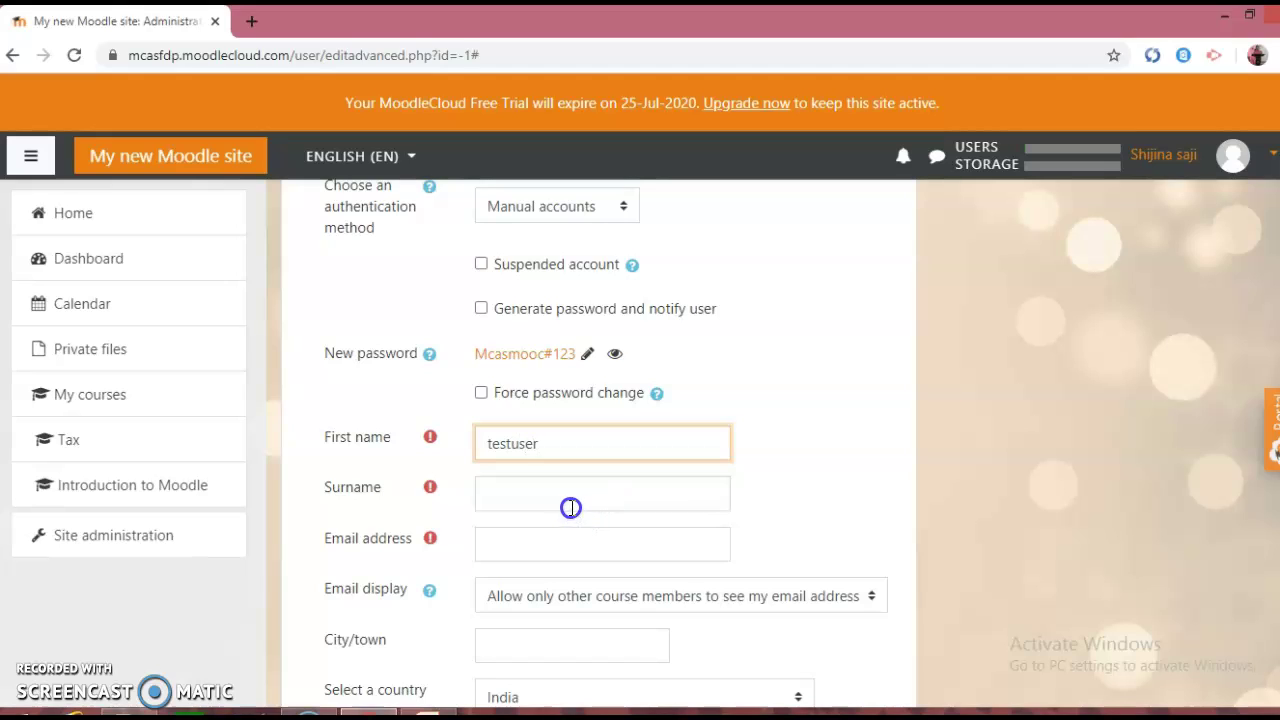
{"action": "left_click", "coordinate": [566, 500]}
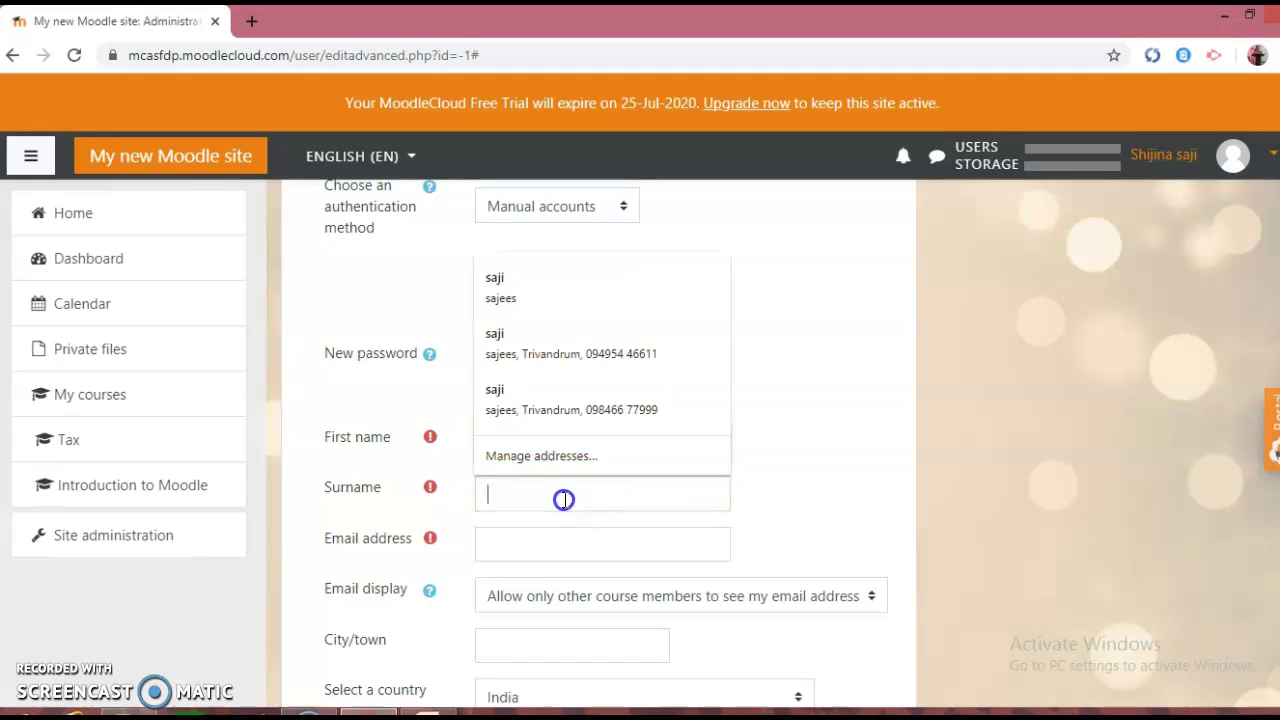
{"action": "type", "text": "tax"}
Fill in the new account's e-mail address without using the autofill suggestions
{"action": "left_click", "coordinate": [629, 549]}
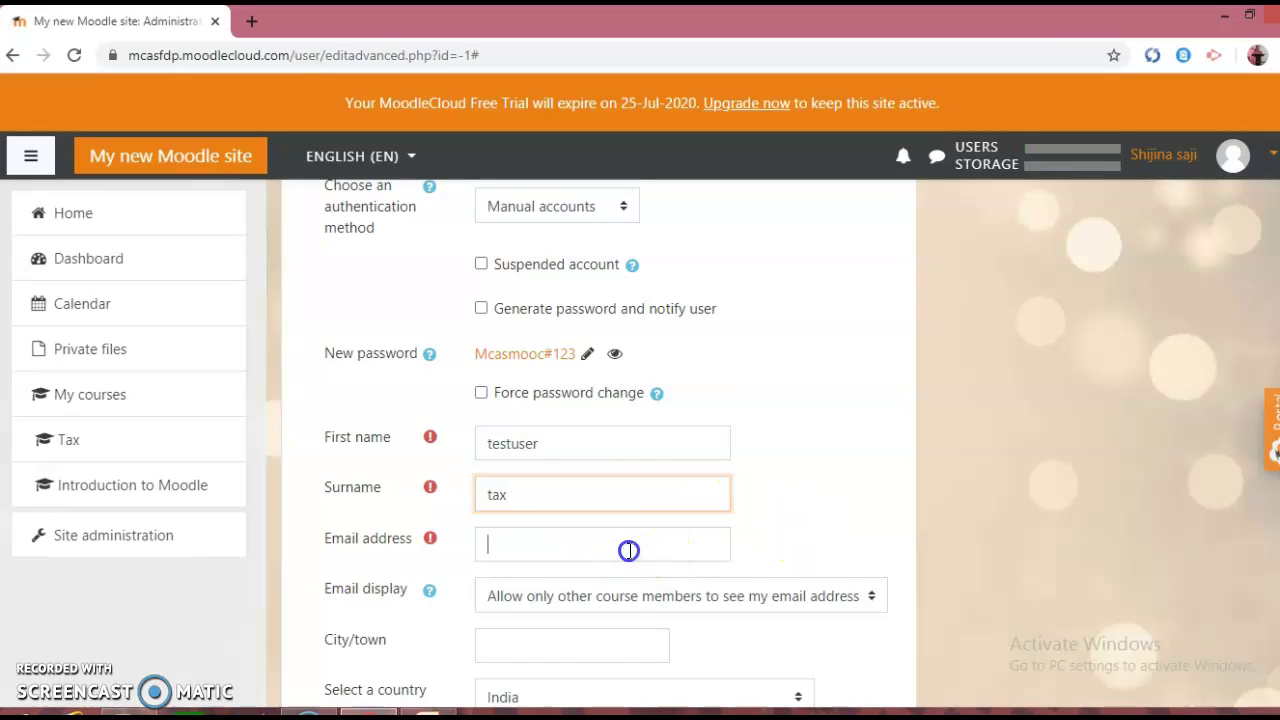
{"action": "left_click", "coordinate": [766, 509]}
{"action": "left_click", "coordinate": [660, 545]}
{"action": "left_click", "coordinate": [653, 542]}
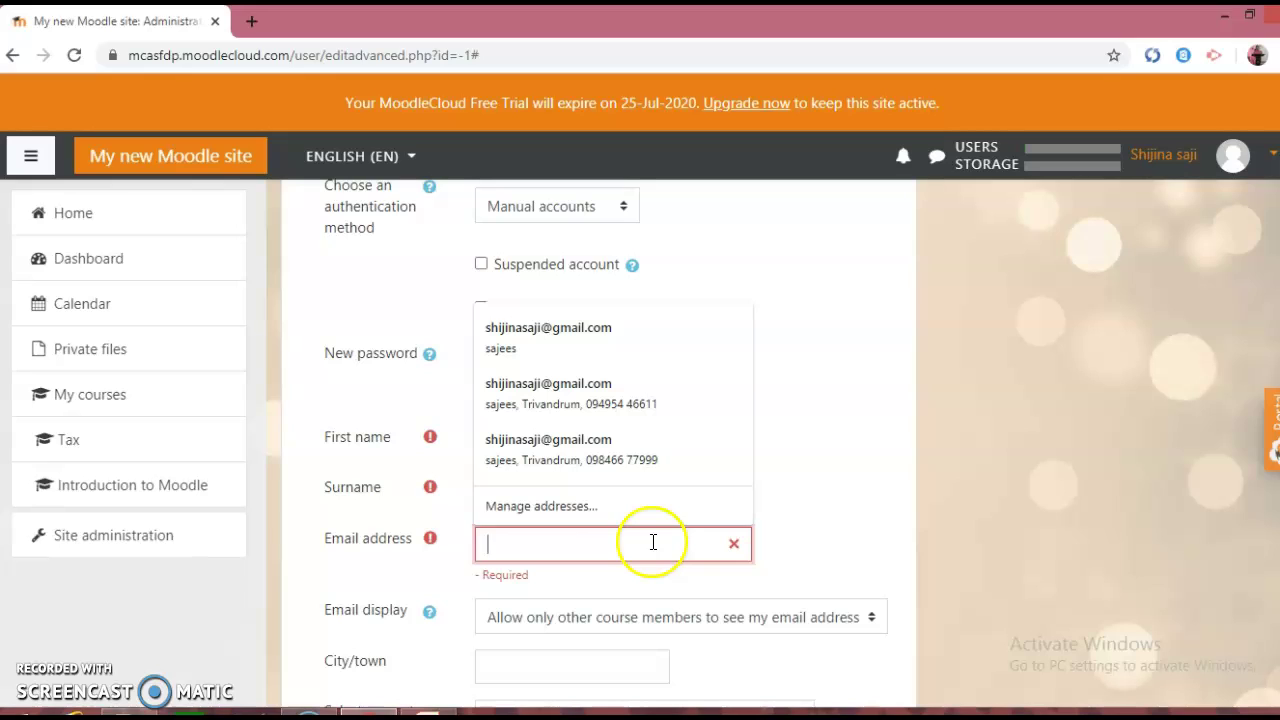
{"action": "left_click", "coordinate": [820, 478]}
{"action": "left_click", "coordinate": [568, 554]}
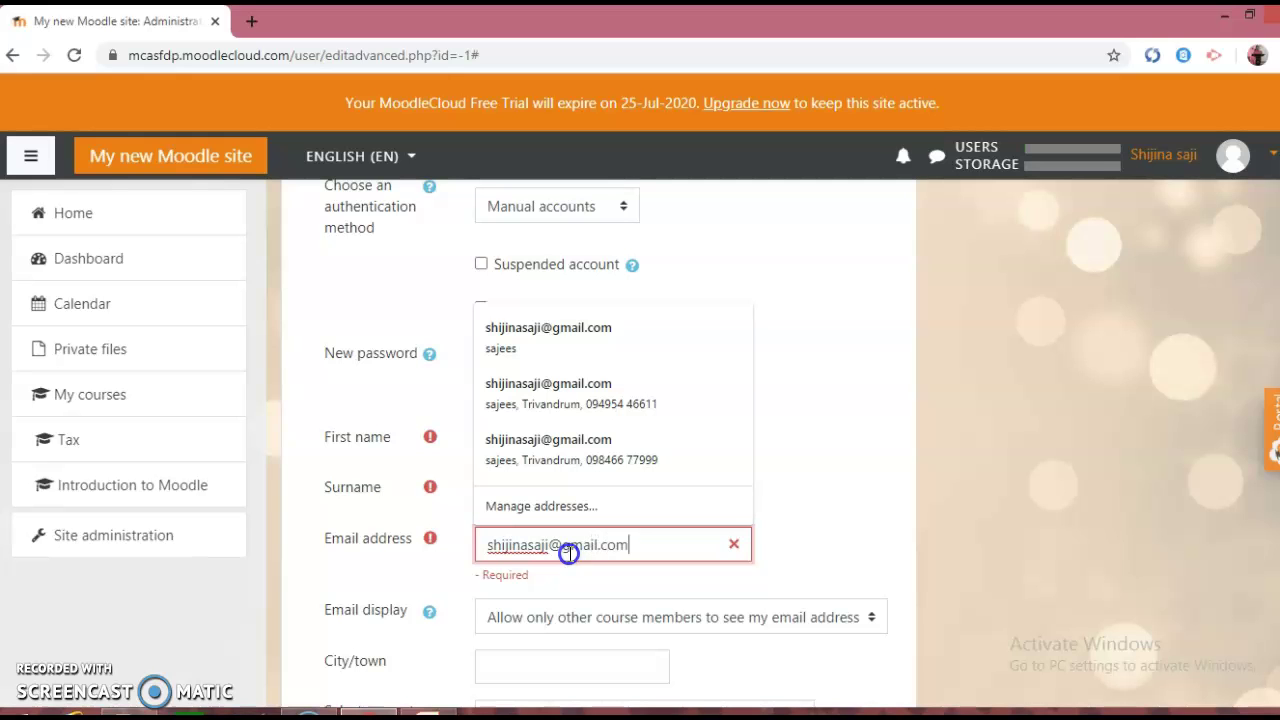
{"action": "left_click", "coordinate": [770, 543]}
Review the completed form, leaving the optional fields and user picture empty, and create the user account
{"action": "scroll", "coordinate": [808, 537], "scroll_direction": "down", "scroll_amount": 2}
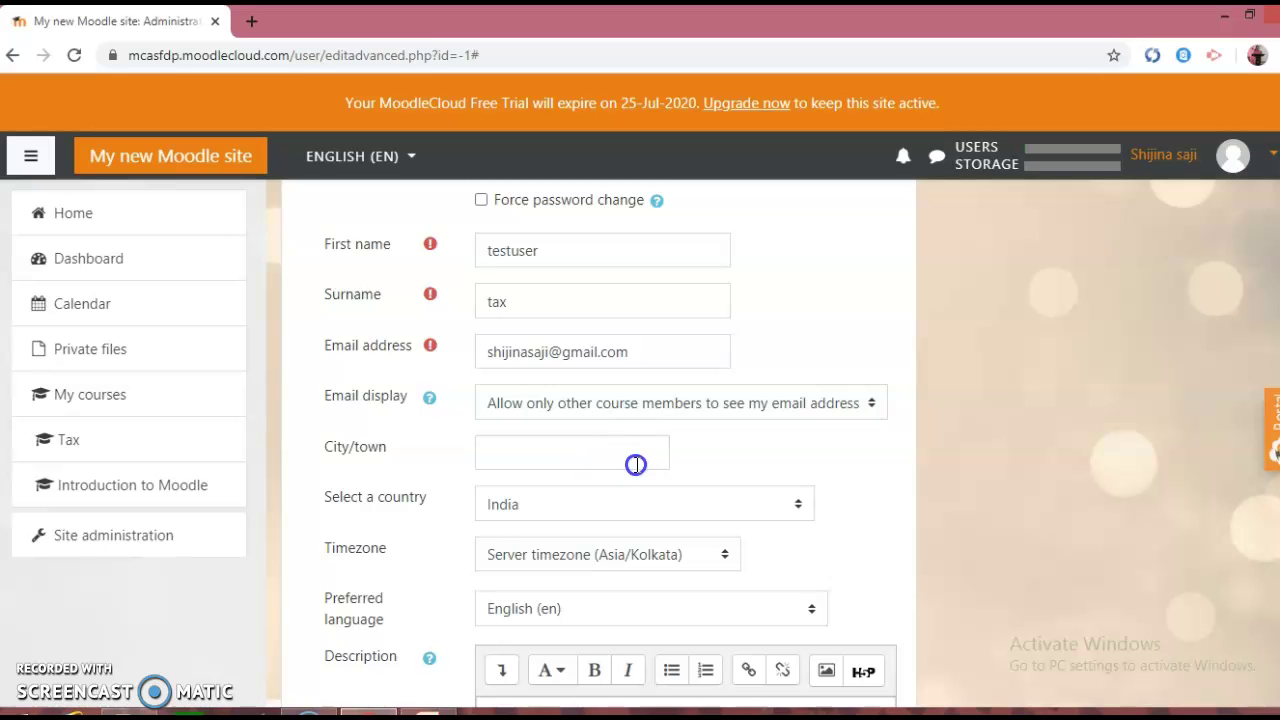
{"action": "scroll", "coordinate": [636, 464], "scroll_direction": "up", "scroll_amount": 4}
{"action": "left_click", "coordinate": [510, 333]}
{"action": "scroll", "coordinate": [627, 332], "scroll_direction": "down", "scroll_amount": 1}
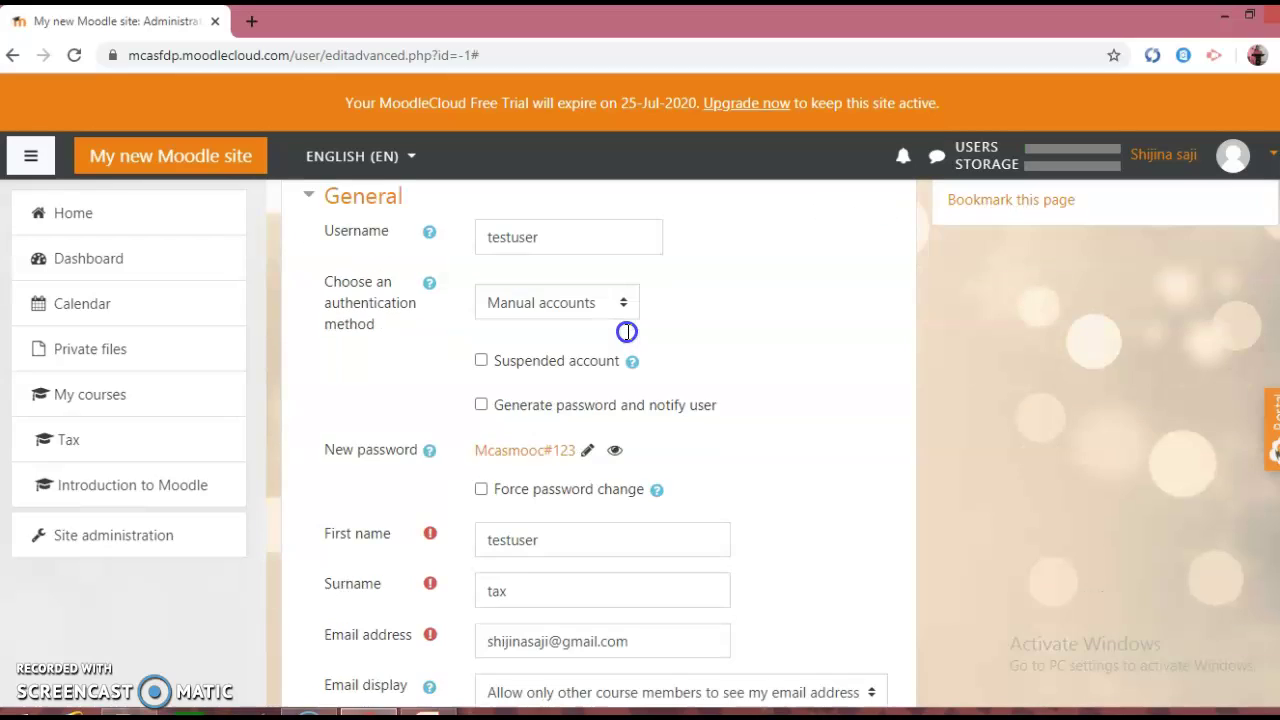
{"action": "left_click", "coordinate": [501, 548]}
{"action": "scroll", "coordinate": [814, 598], "scroll_direction": "down", "scroll_amount": 4}
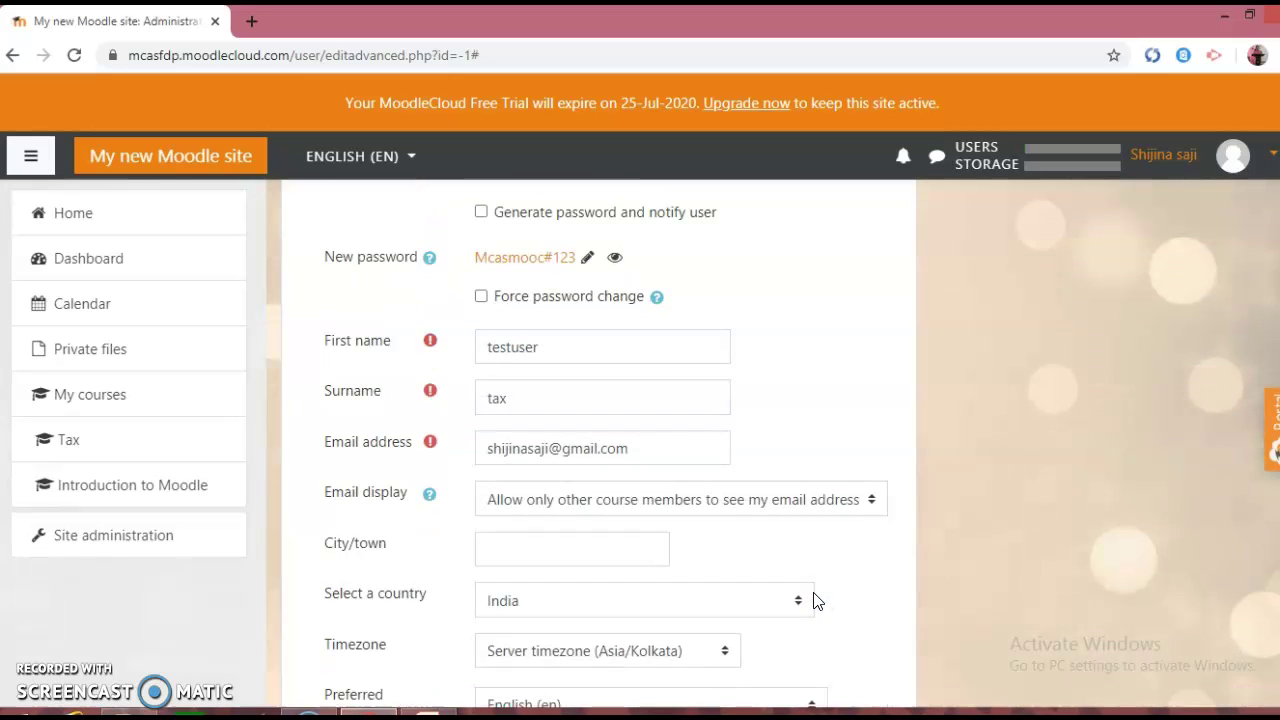
{"action": "scroll", "coordinate": [814, 598], "scroll_direction": "down", "scroll_amount": 8}
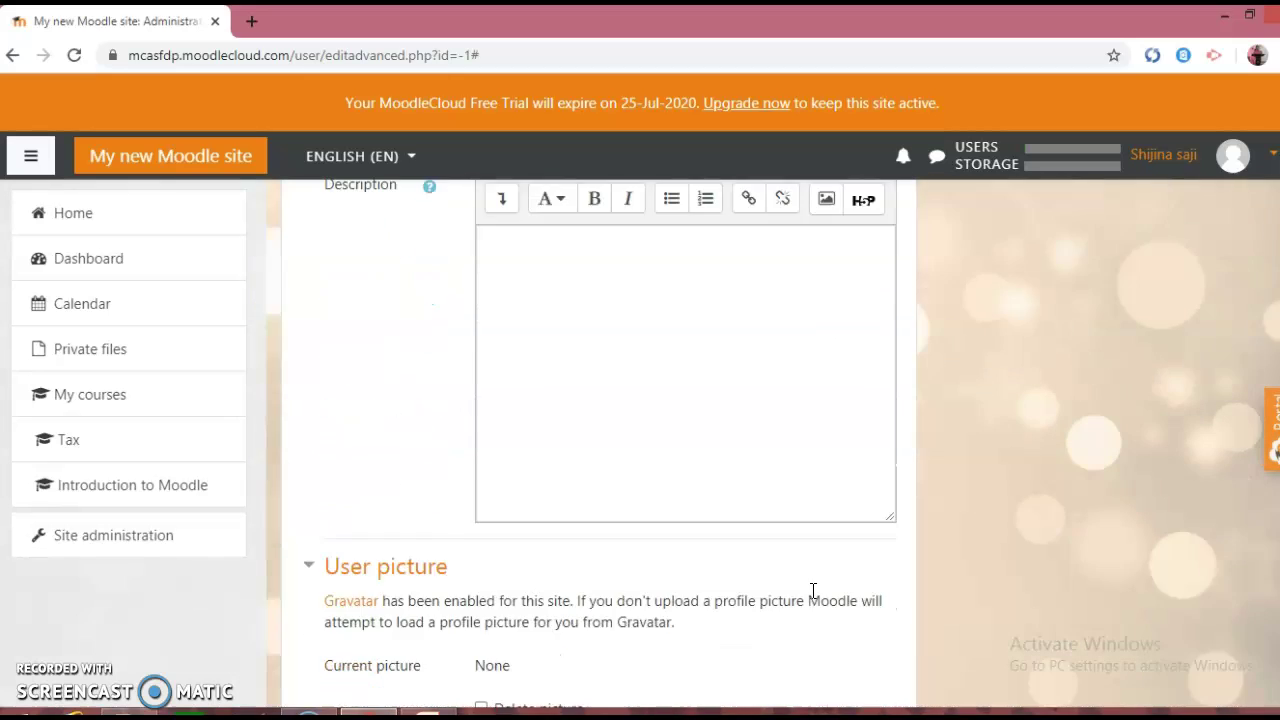
{"action": "scroll", "coordinate": [814, 598], "scroll_direction": "down", "scroll_amount": 2}
{"action": "left_click", "coordinate": [792, 570]}
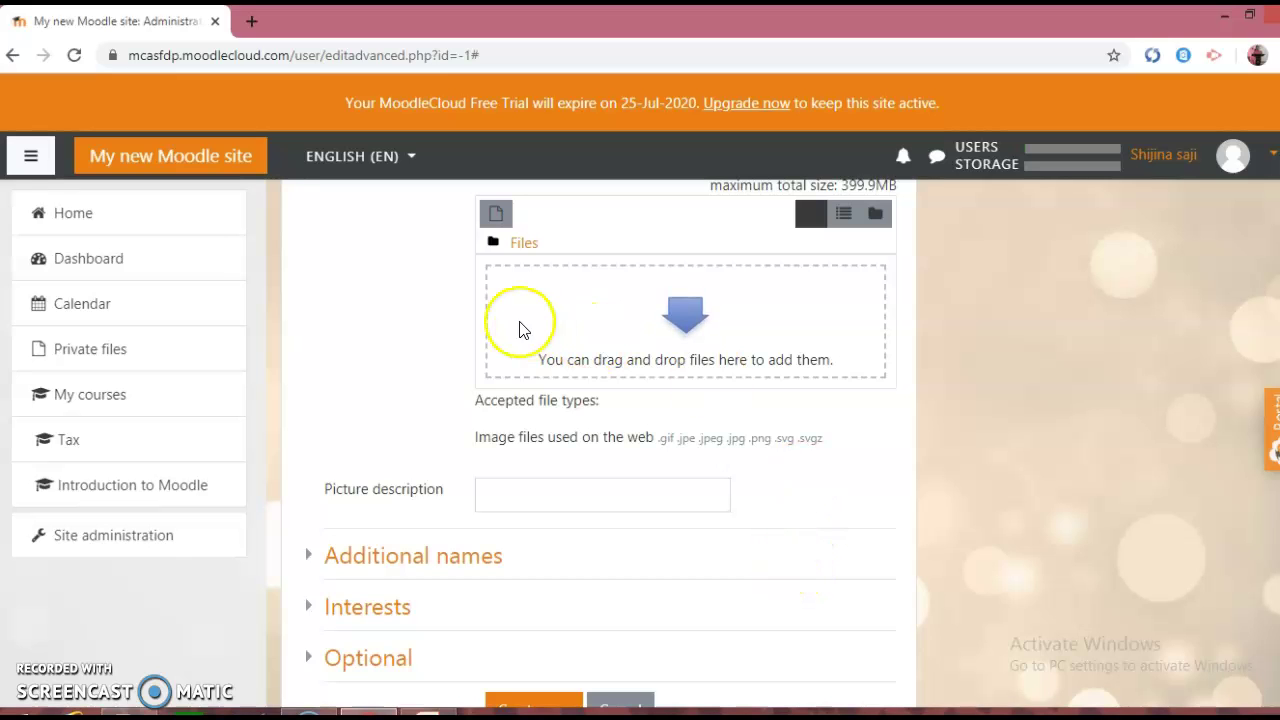
{"action": "scroll", "coordinate": [703, 491], "scroll_direction": "down", "scroll_amount": 3}
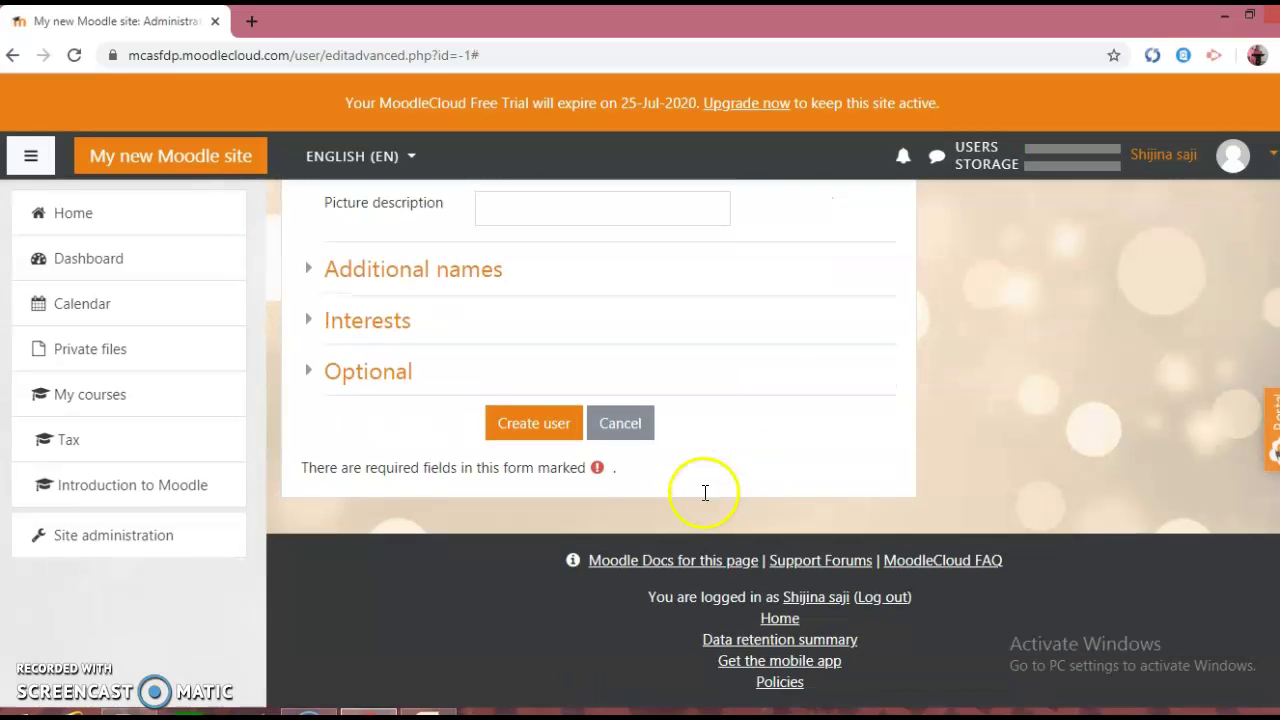
{"action": "left_click", "coordinate": [524, 424]}
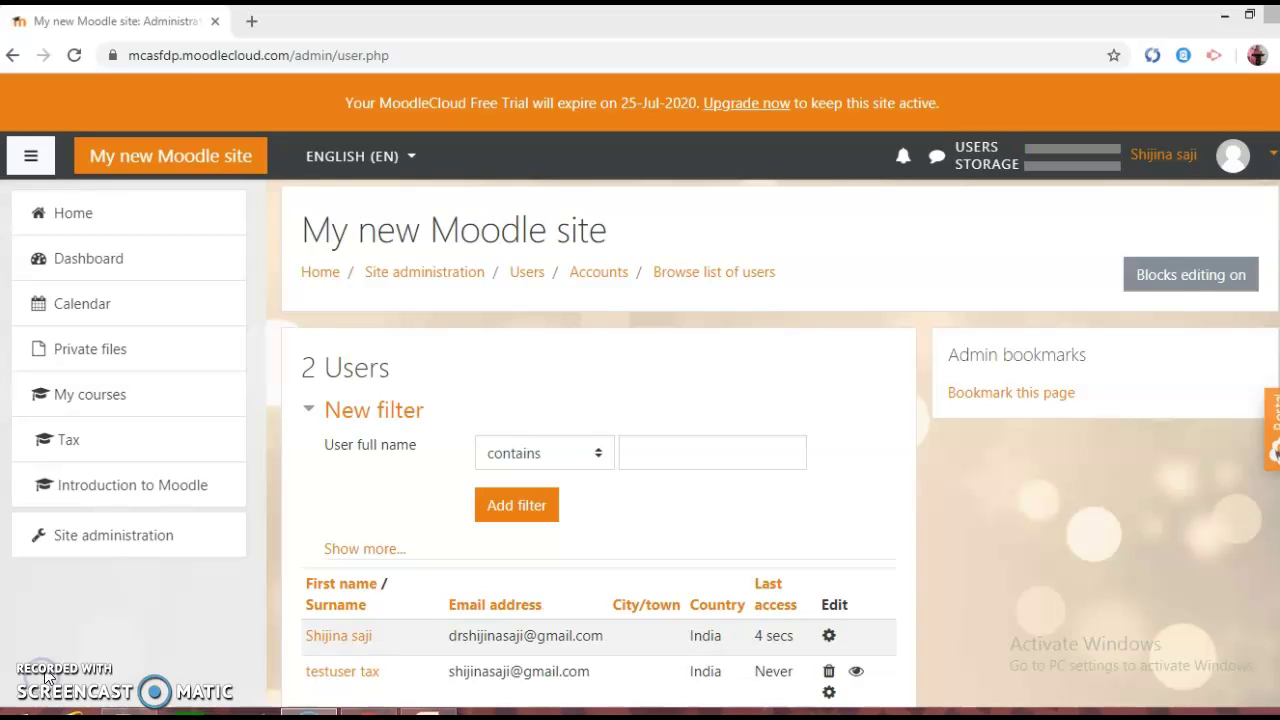
Return to the site home page and open the Income Tax course
{"action": "left_click", "coordinate": [128, 220]}
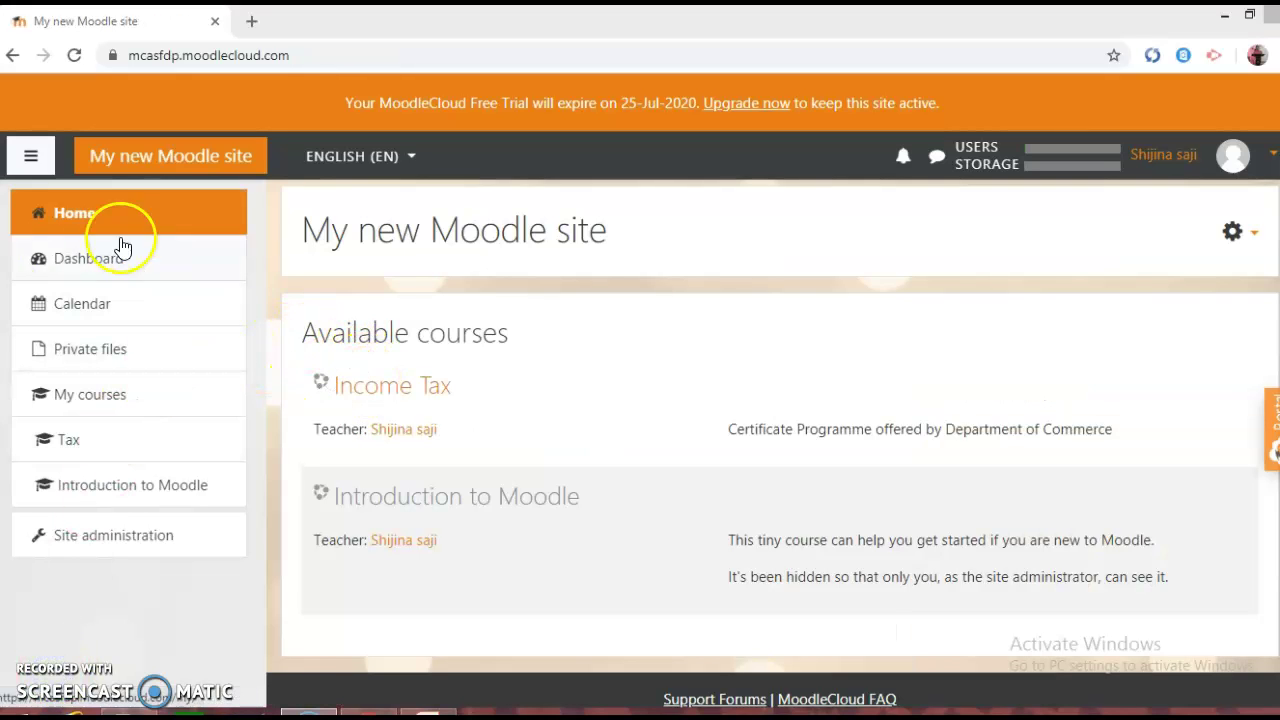
{"action": "left_click", "coordinate": [405, 396]}
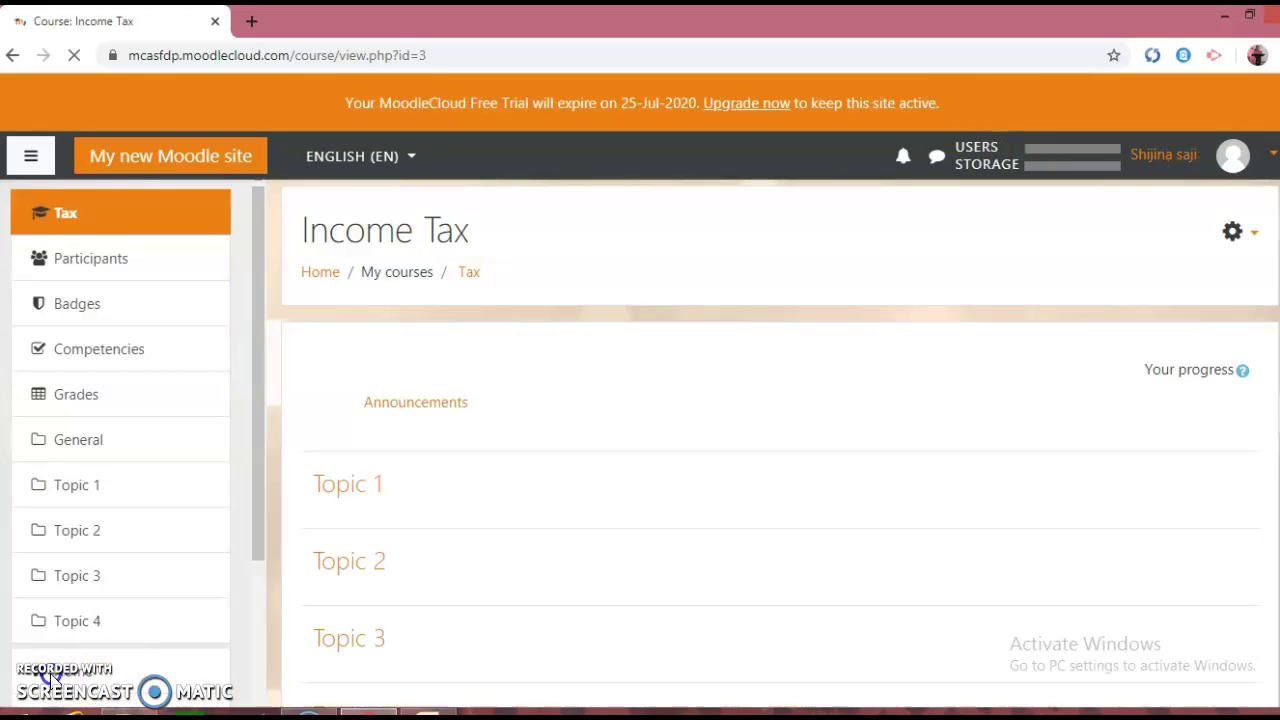
{"action": "left_click", "coordinate": [191, 573]}
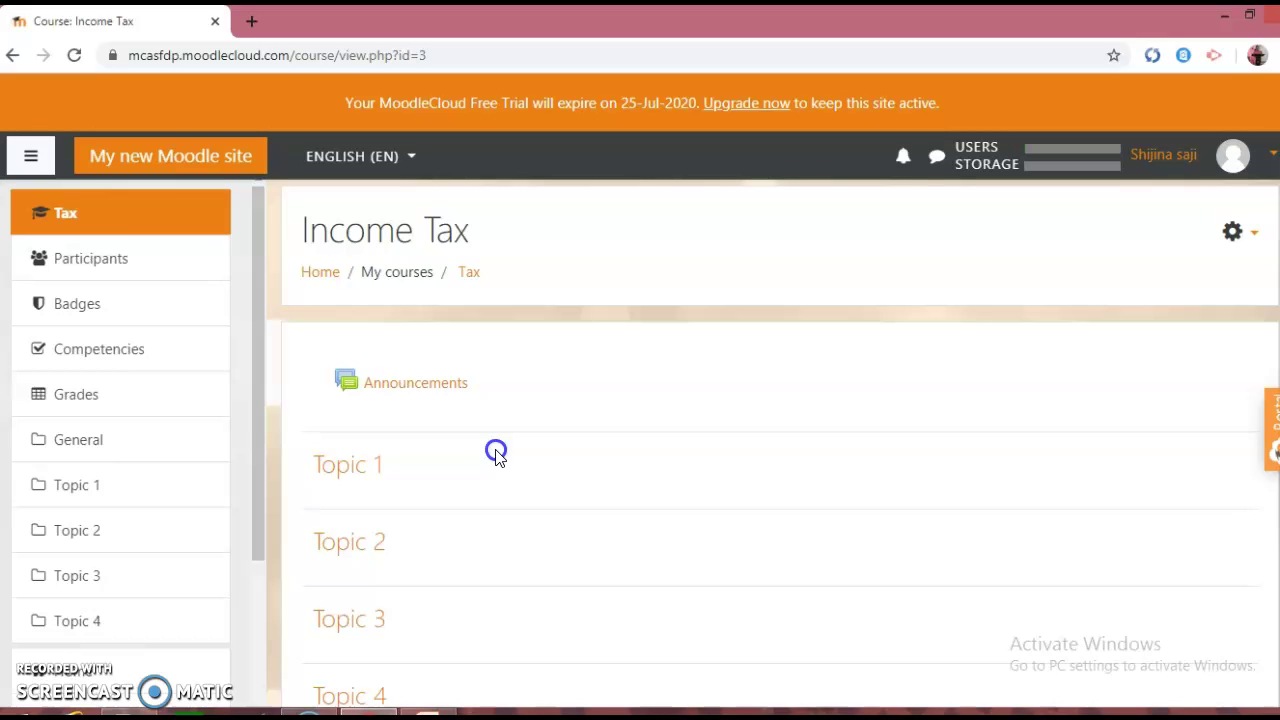
Open the participants list of the Income Tax course
{"action": "left_click", "coordinate": [394, 354]}
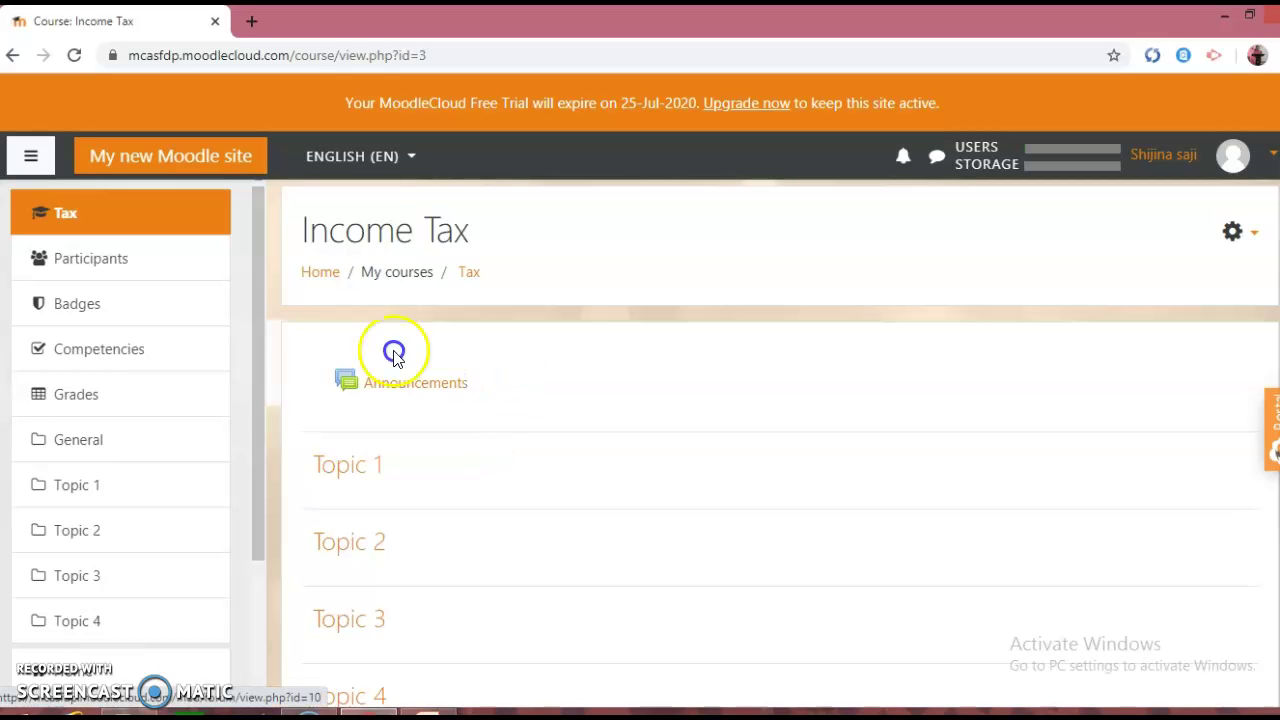
{"action": "left_click", "coordinate": [110, 280]}
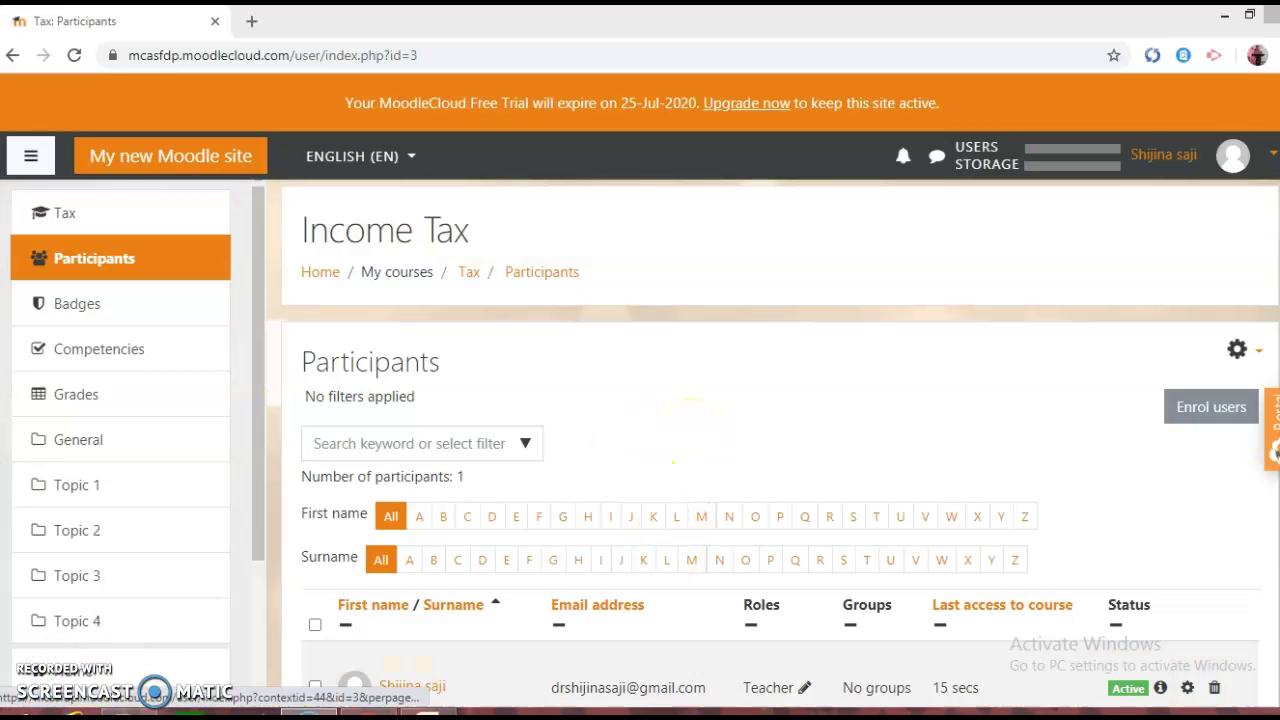
{"action": "scroll", "coordinate": [675, 450], "scroll_direction": "down", "scroll_amount": 2}
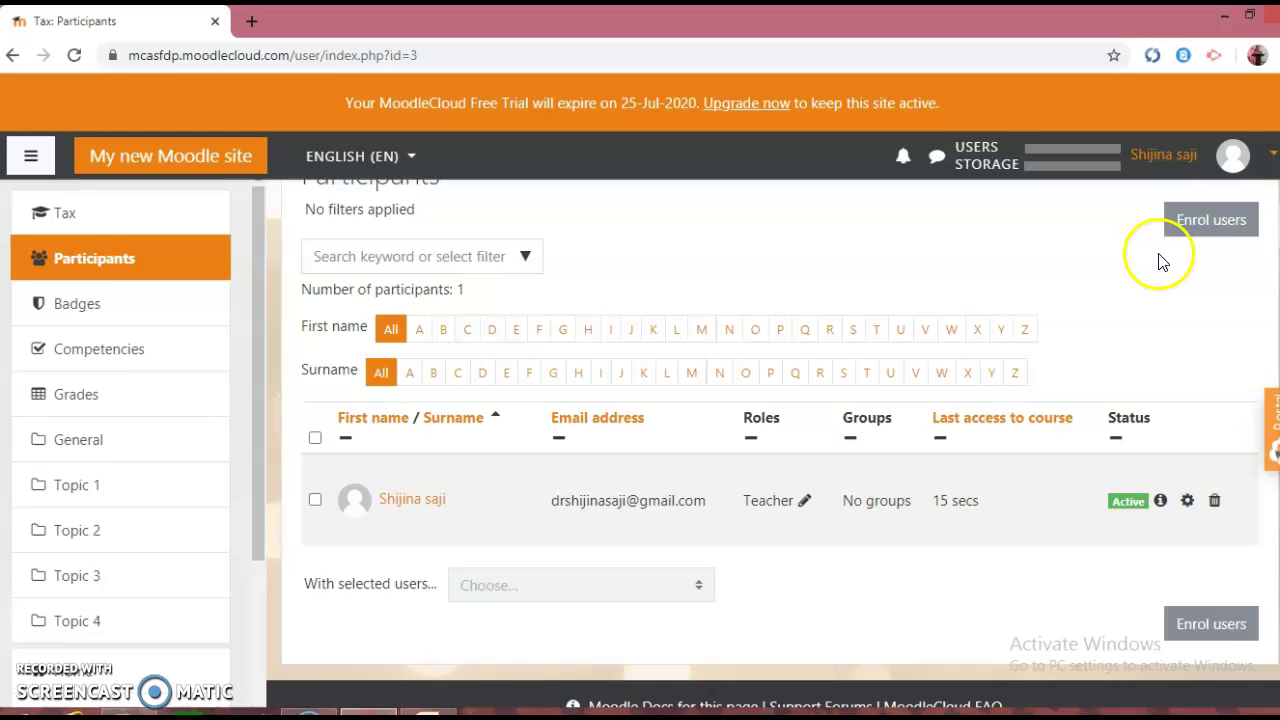
Start enrolling users in the course and select testuser tax as the user to enrol
{"action": "left_click", "coordinate": [1205, 228]}
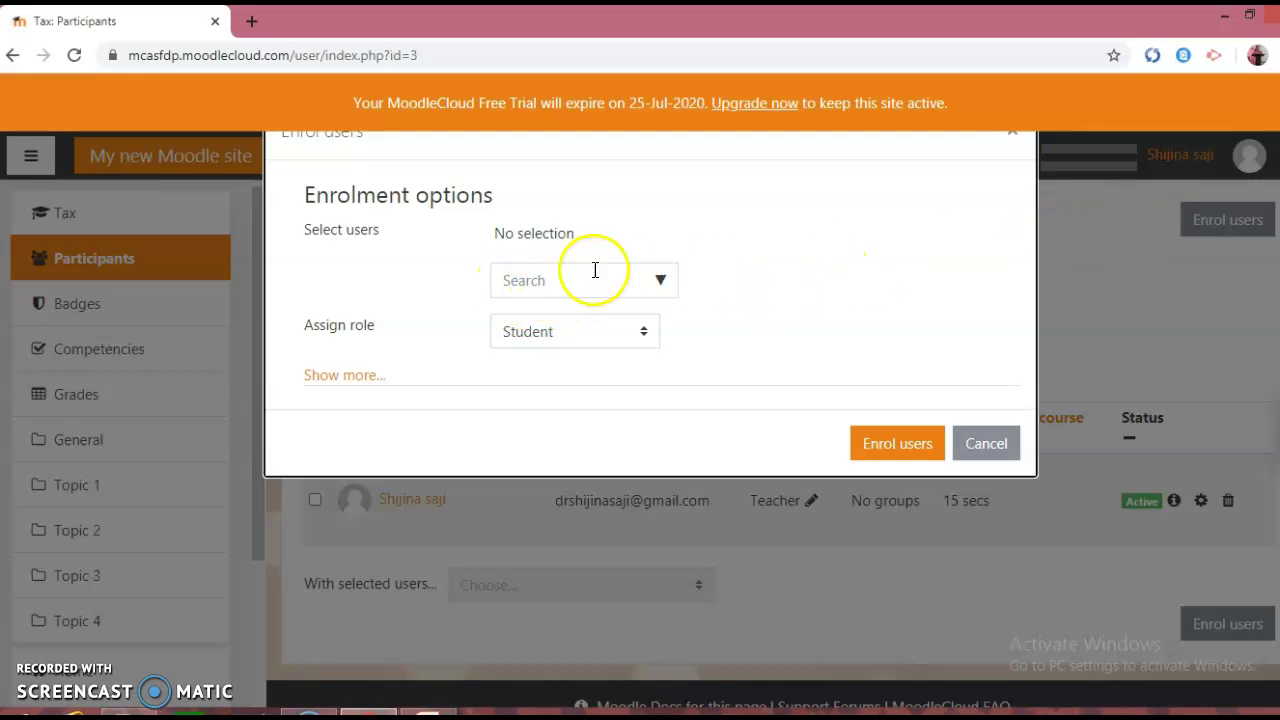
{"action": "left_click", "coordinate": [662, 284]}
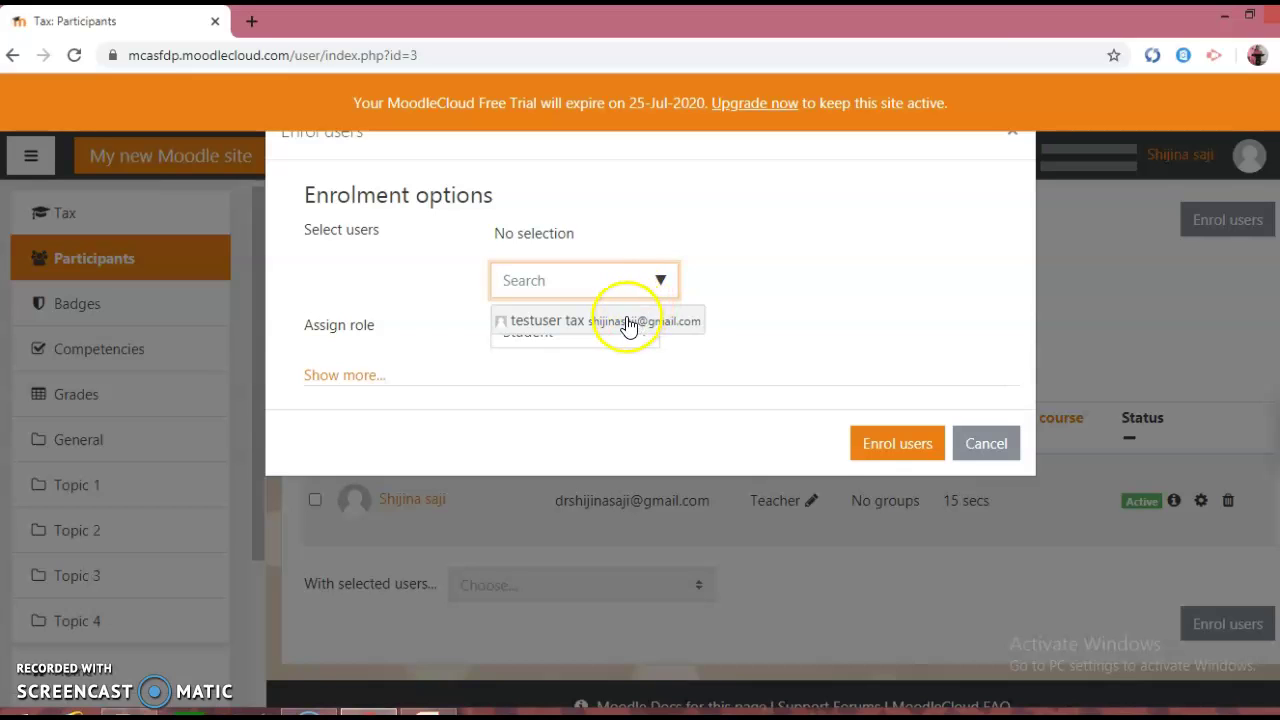
{"action": "left_click", "coordinate": [624, 324]}
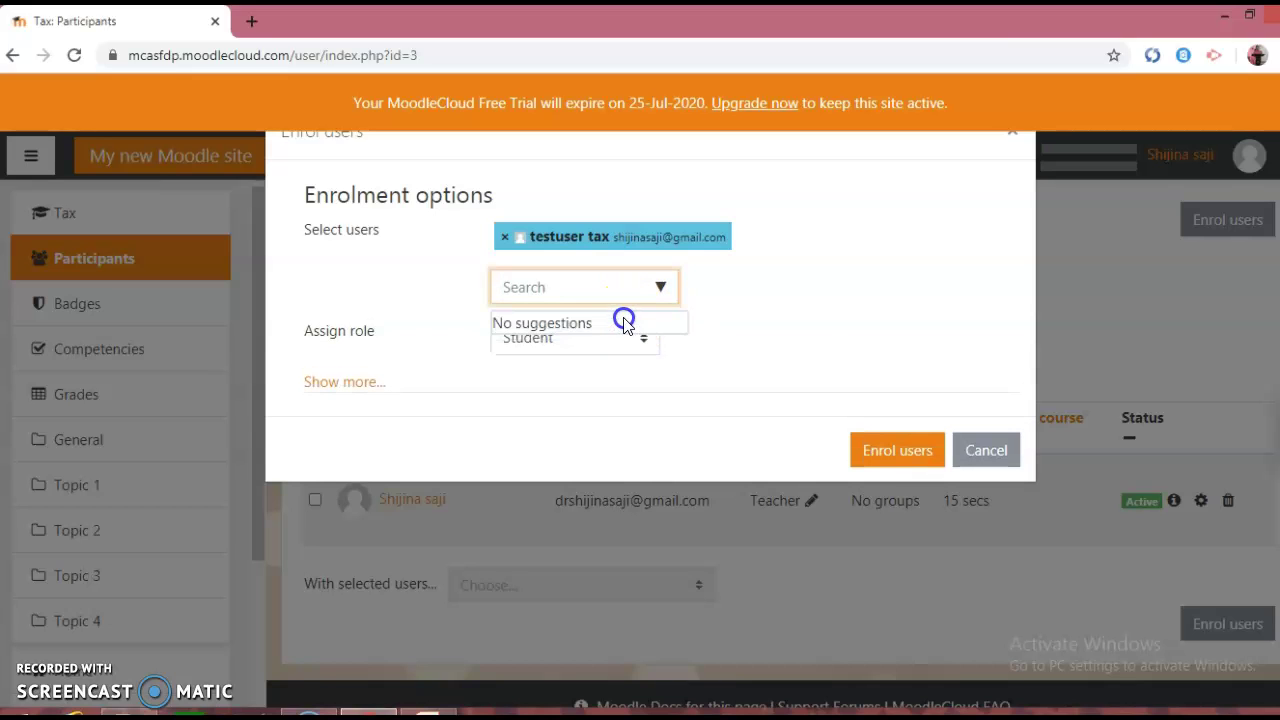
{"action": "left_click", "coordinate": [822, 309]}
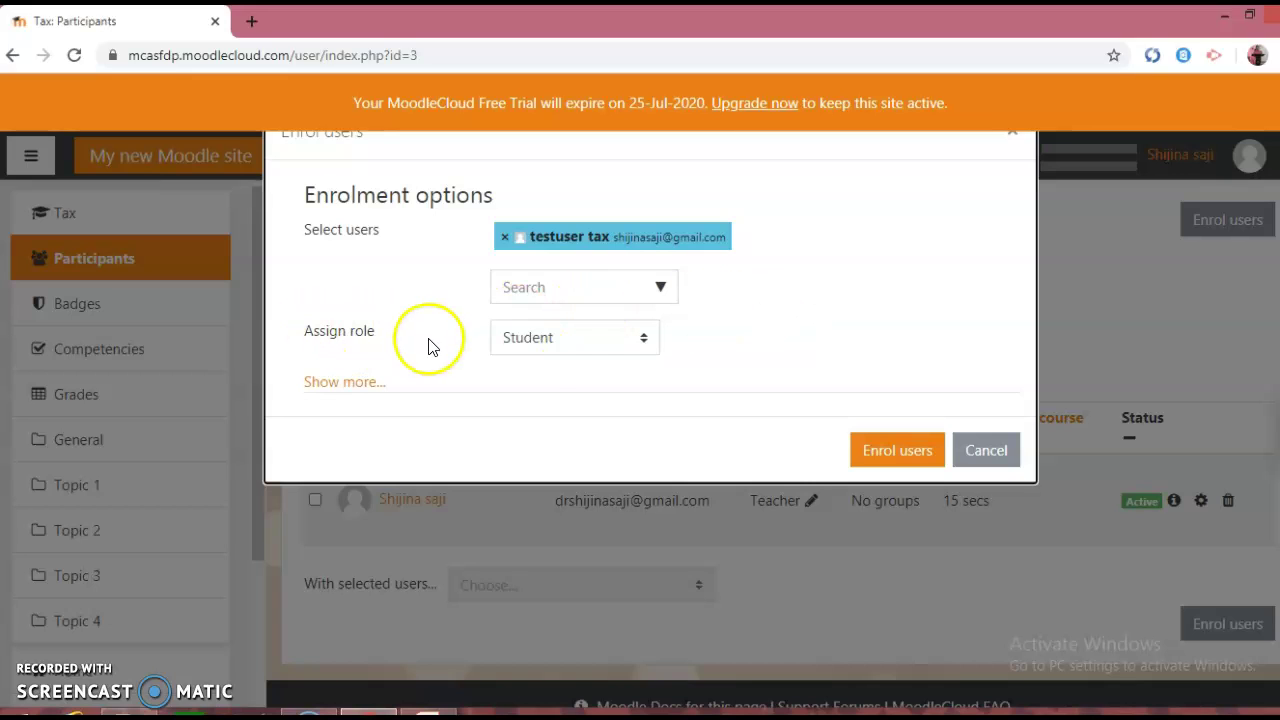
Assign the Student role to the selected user and complete the enrolment
{"action": "left_click", "coordinate": [646, 345]}
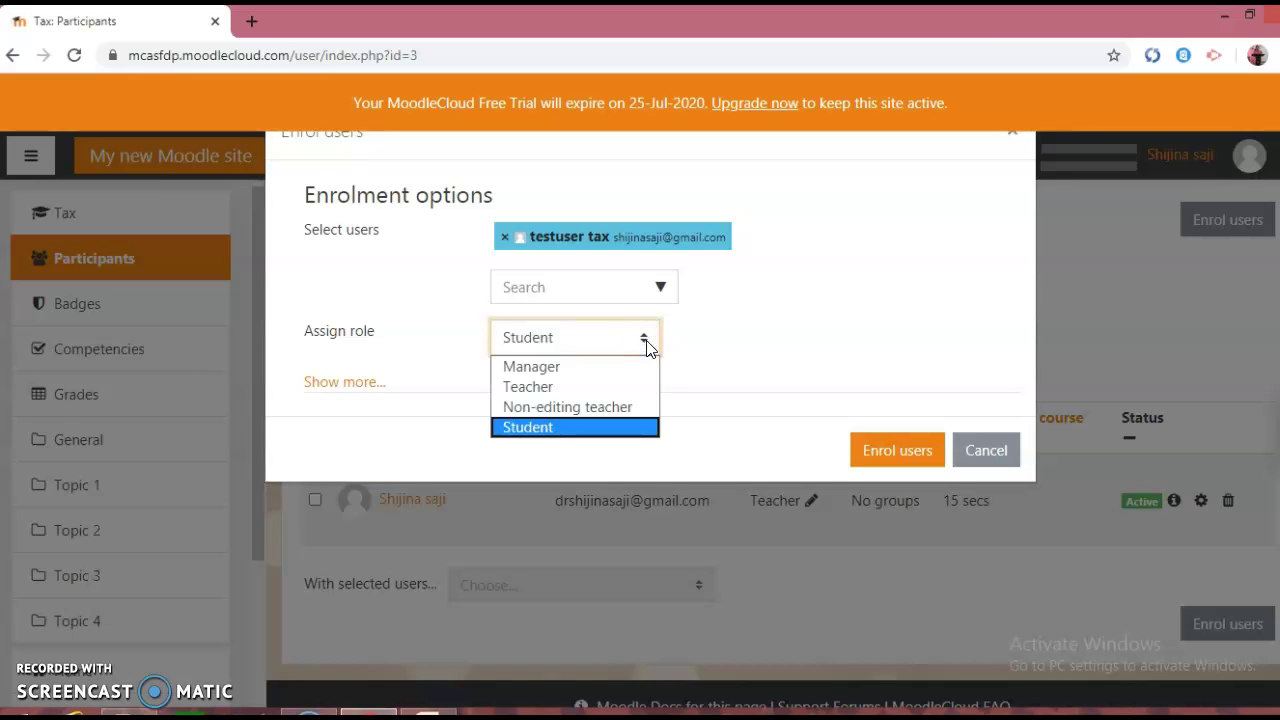
{"action": "left_click", "coordinate": [586, 428]}
{"action": "left_click", "coordinate": [712, 396]}
{"action": "left_click", "coordinate": [914, 452]}
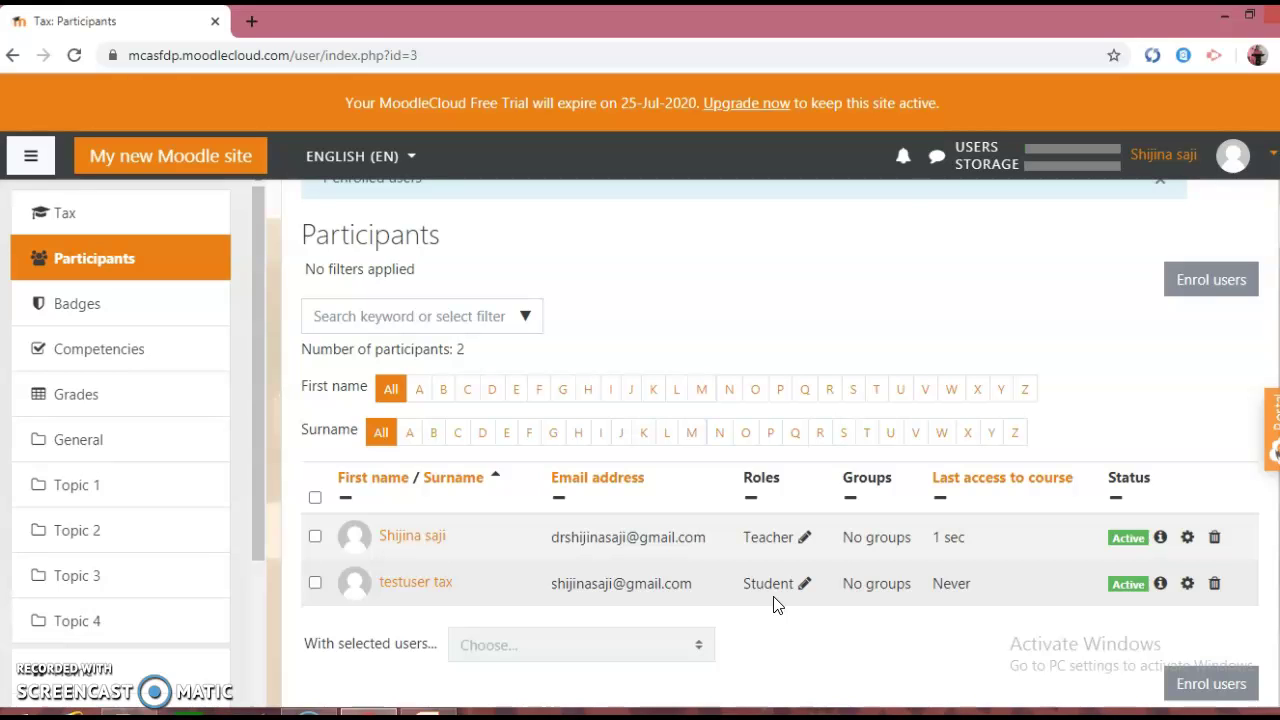
{"action": "left_click", "coordinate": [768, 624]}
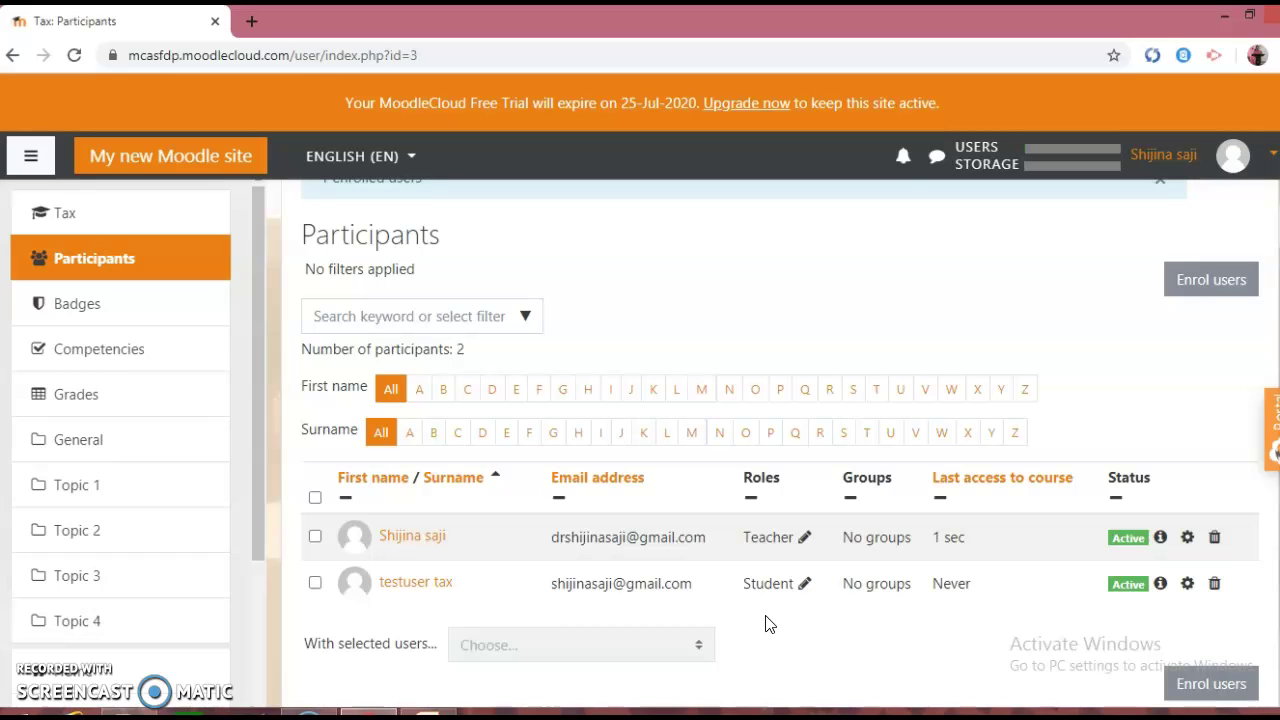